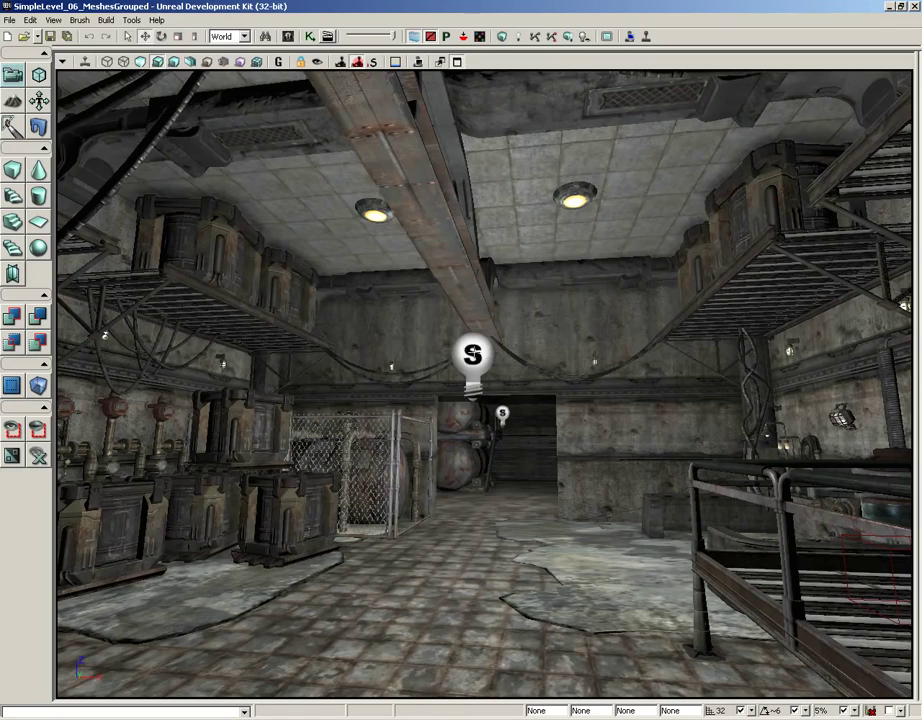
Move the central point light up toward the right-hand ceiling lamp and compare the room in unlit and lit view modes.
{"action": "left_click", "coordinate": [473, 356]}
{"action": "left_click_drag", "start_coordinate": [497, 352], "coordinate": [575, 215]}
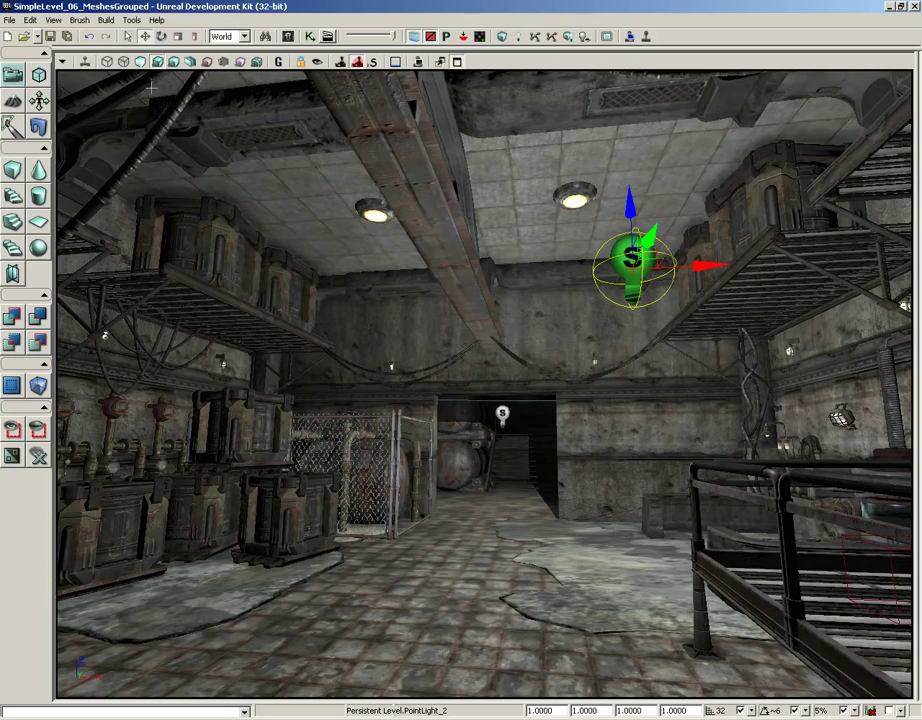
{"action": "left_click", "coordinate": [141, 61]}
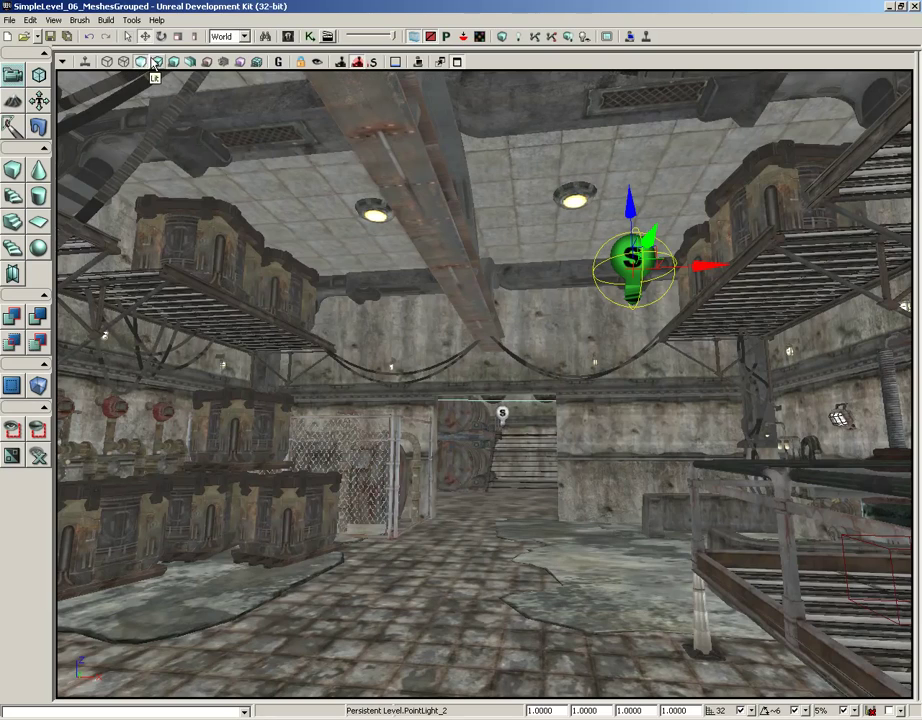
{"action": "left_click", "coordinate": [157, 61]}
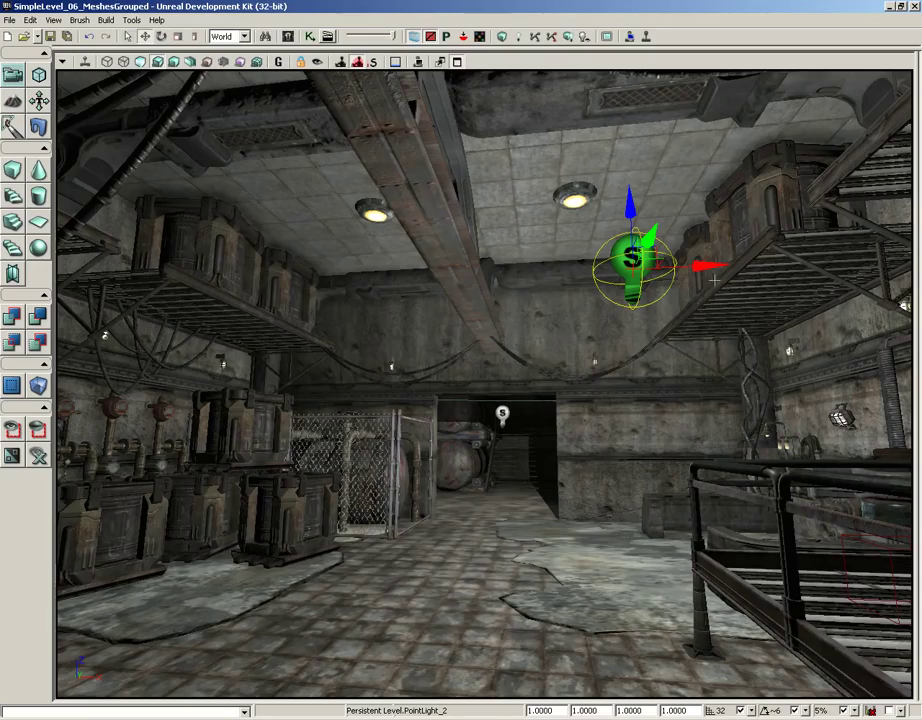
Examine the ceiling lamp fixtures, the lighting around them and the shadows across the room.
{"action": "left_click_drag", "start_coordinate": [685, 285], "coordinate": [484, 390]}
{"action": "right_click_drag", "start_coordinate": [484, 390], "coordinate": [484, 143]}
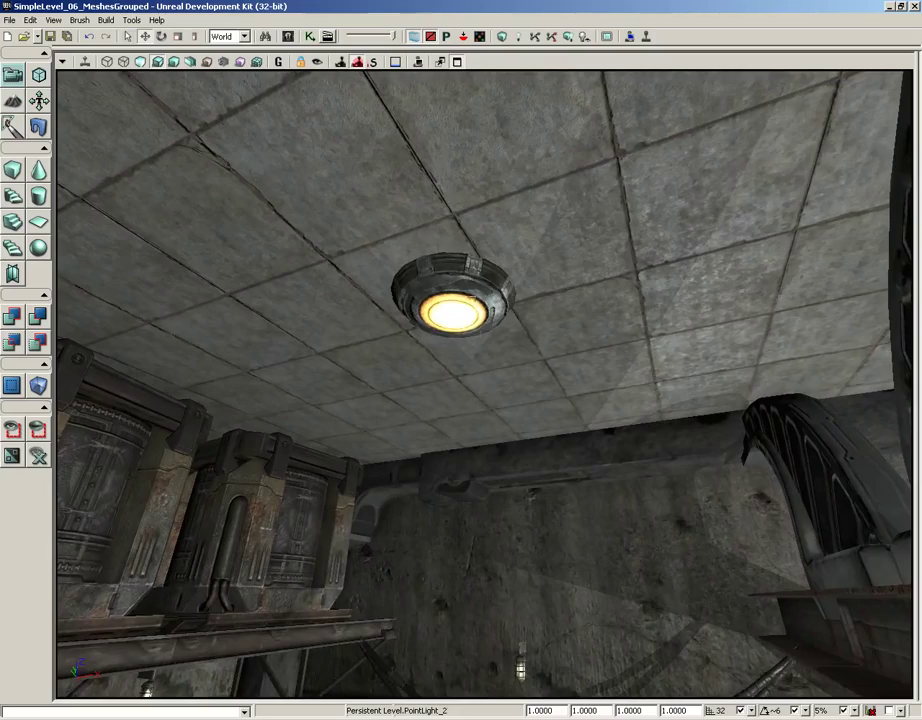
{"action": "left_click", "coordinate": [466, 285]}
{"action": "right_click_drag", "start_coordinate": [415, 382], "coordinate": [671, 488]}
{"action": "left_click", "coordinate": [477, 448]}
{"action": "right_click_drag", "start_coordinate": [477, 448], "coordinate": [50, 418]}
{"action": "left_click", "coordinate": [376, 318]}
{"action": "left_click_drag", "start_coordinate": [393, 349], "coordinate": [462, 163]}
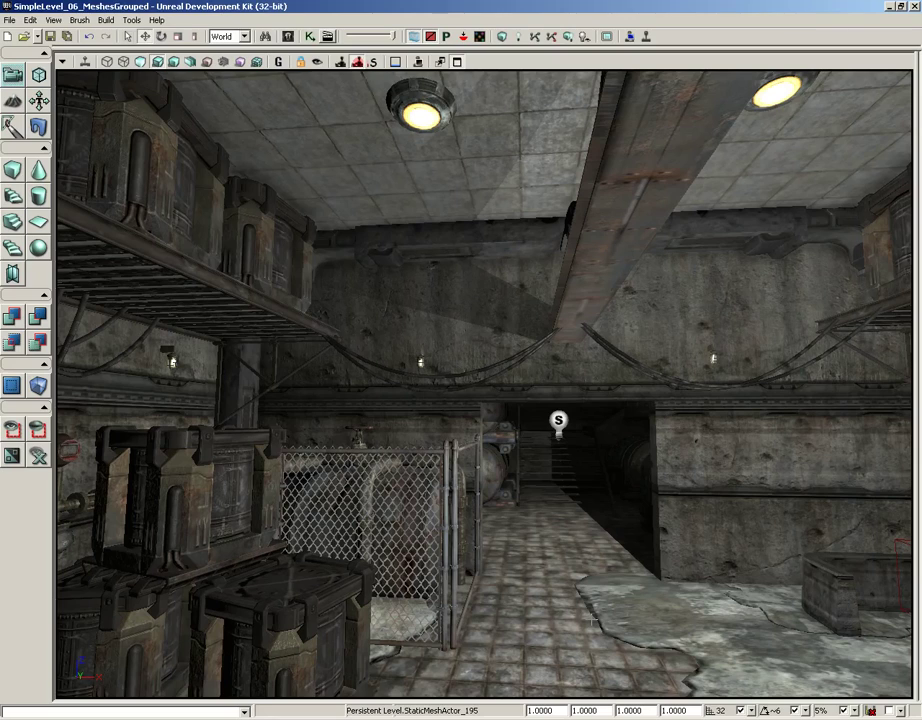
Open the recent level NON_lightMass_level.udk, discarding the changes to SimpleLevel_06_MeshesGrouped.
{"action": "left_click", "coordinate": [36, 36]}
{"action": "left_click", "coordinate": [45, 78]}
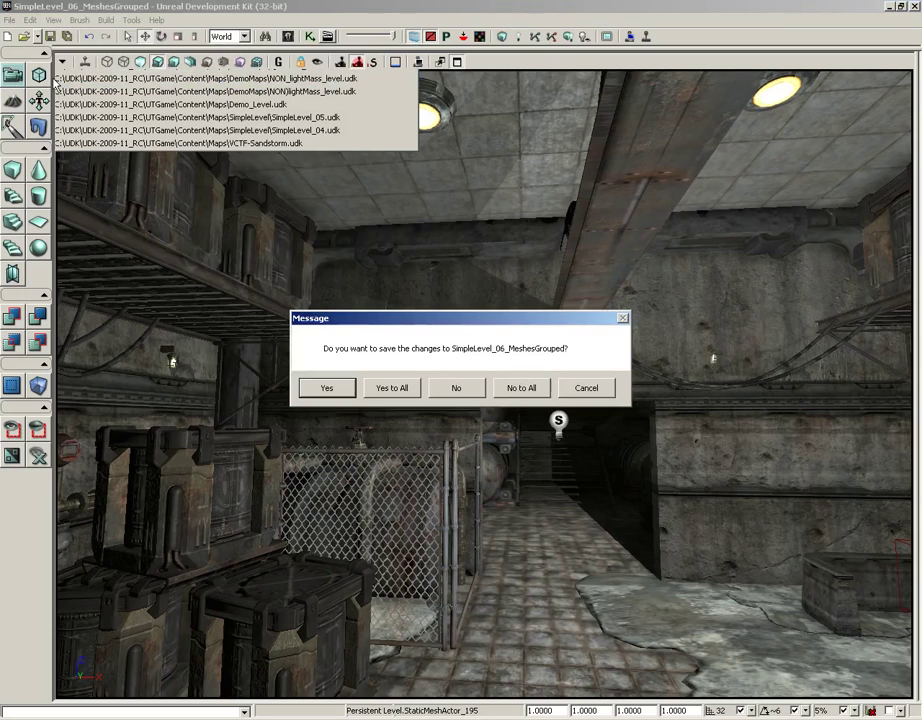
{"action": "left_click", "coordinate": [498, 388]}
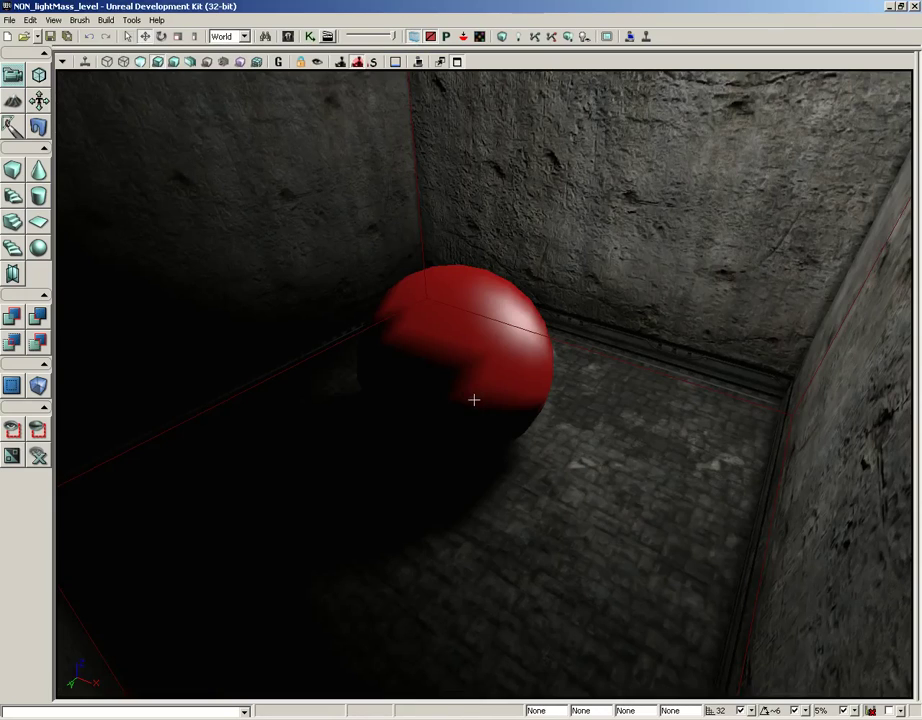
Examine the point light, the shadowed walls and the dark side of the red sphere in the level without Lightmass.
{"action": "right_click_drag", "start_coordinate": [584, 341], "coordinate": [574, 315]}
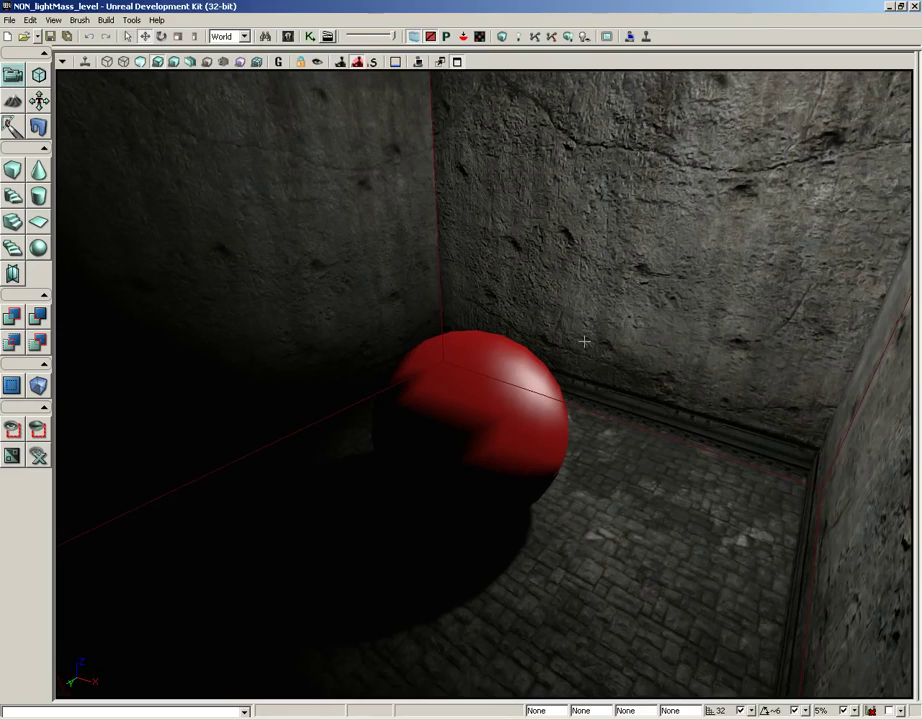
{"action": "right_click_drag", "start_coordinate": [494, 222], "coordinate": [501, 224]}
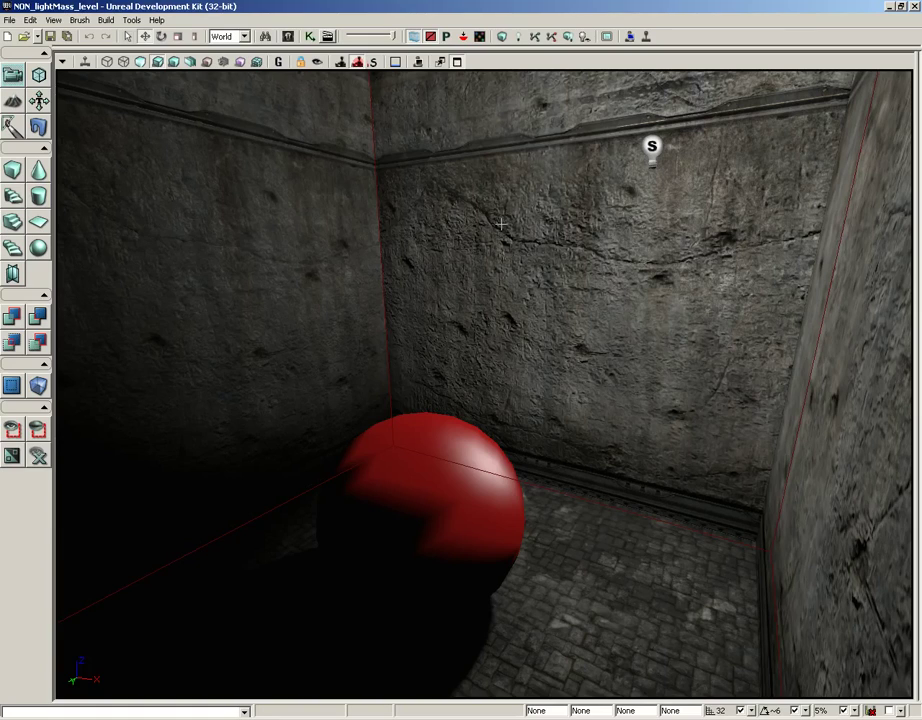
{"action": "left_click", "coordinate": [652, 148]}
{"action": "right_click_drag", "start_coordinate": [668, 273], "coordinate": [558, 241]}
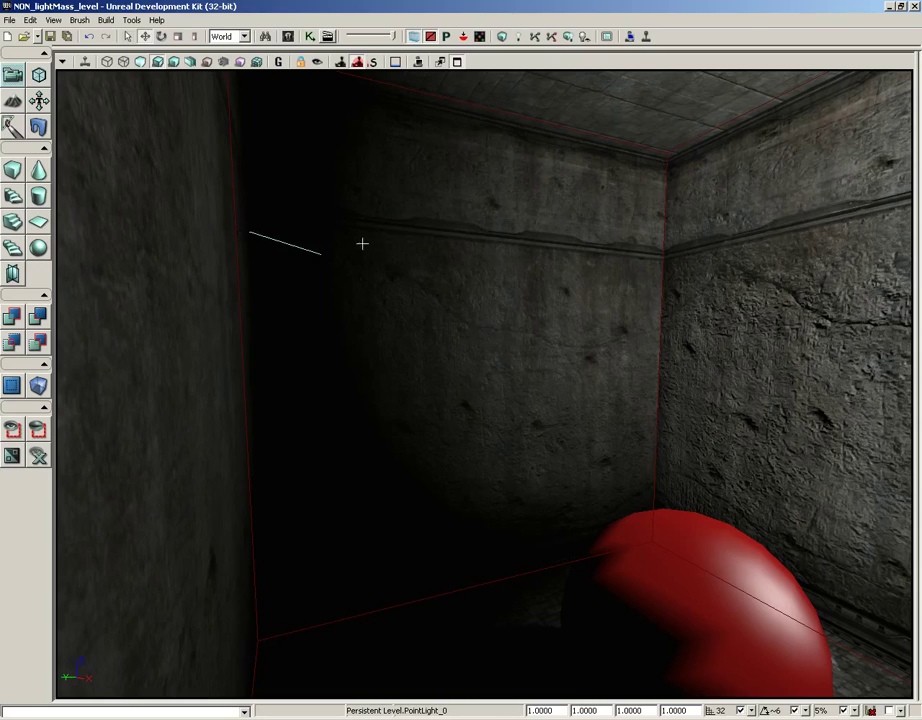
{"action": "right_click_drag", "start_coordinate": [517, 294], "coordinate": [441, 521]}
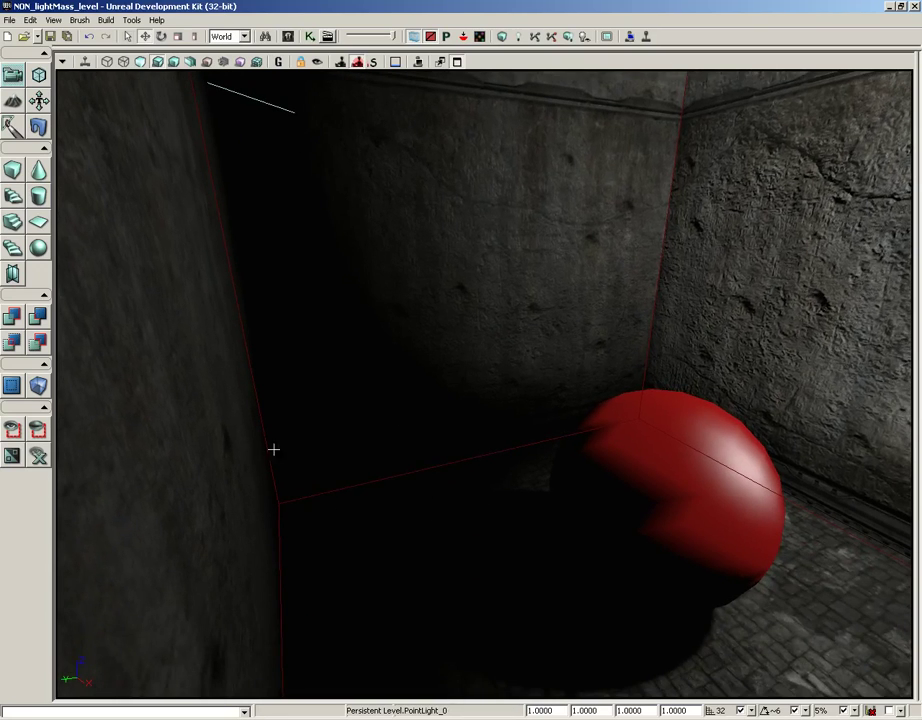
{"action": "right_click_drag", "start_coordinate": [477, 403], "coordinate": [540, 390]}
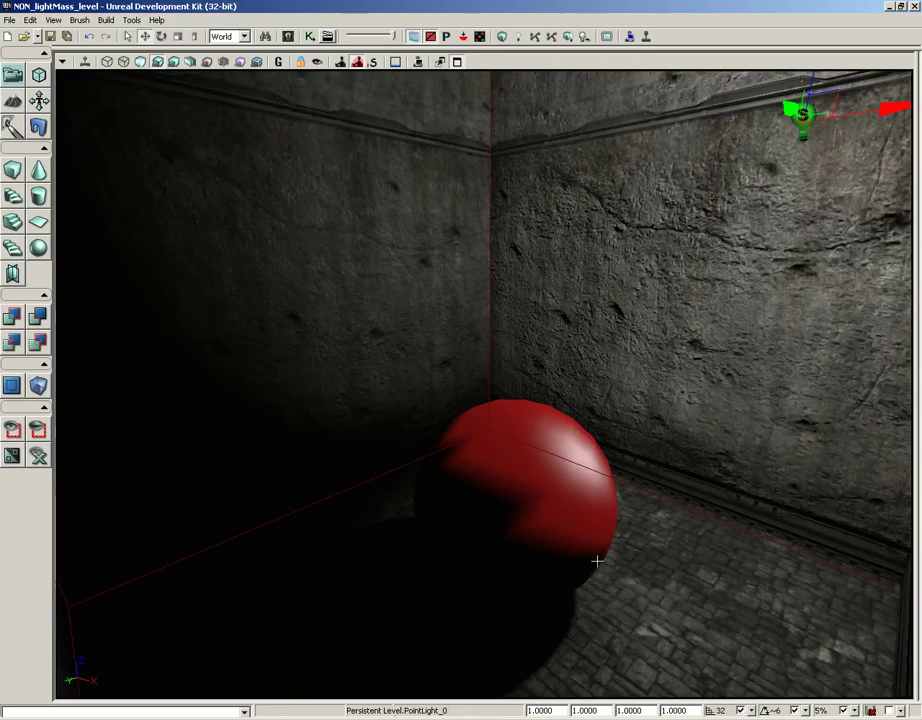
{"action": "right_click_drag", "start_coordinate": [443, 350], "coordinate": [635, 395]}
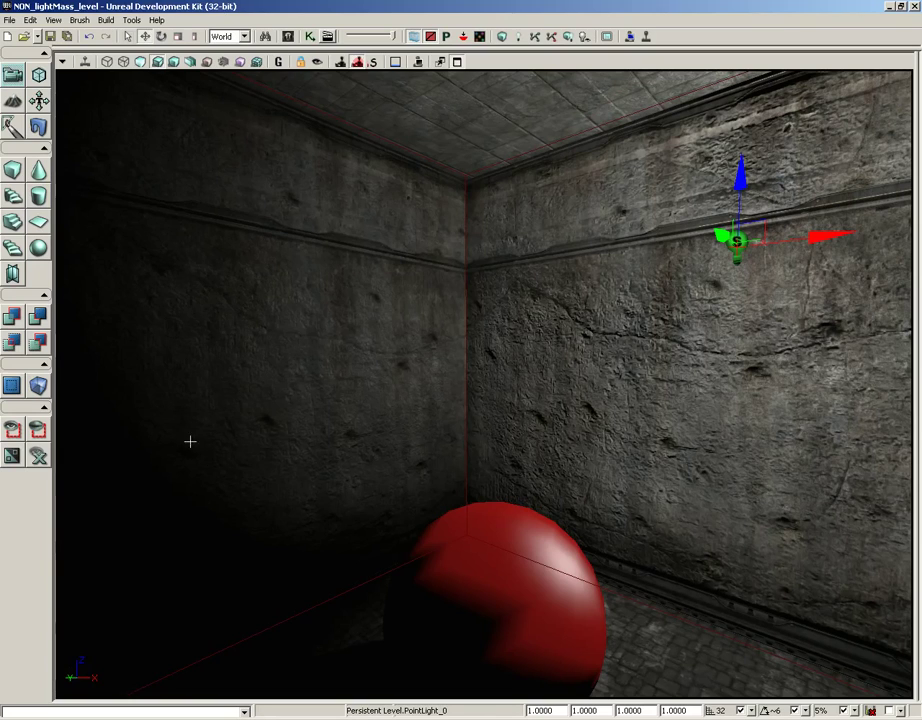
{"action": "right_click_drag", "start_coordinate": [228, 441], "coordinate": [239, 360]}
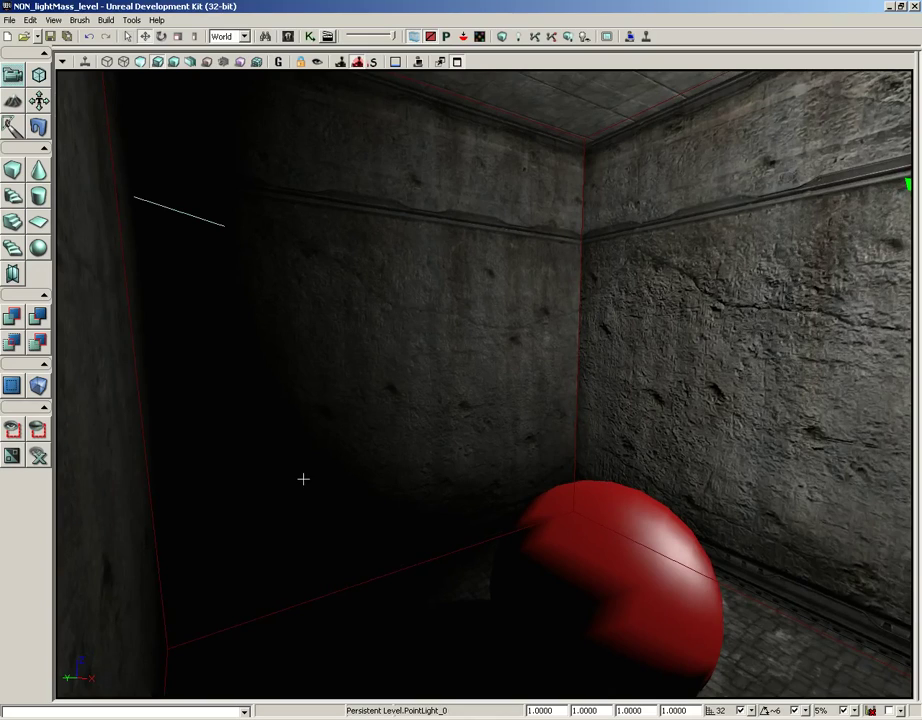
{"action": "right_click_drag", "start_coordinate": [302, 480], "coordinate": [298, 230]}
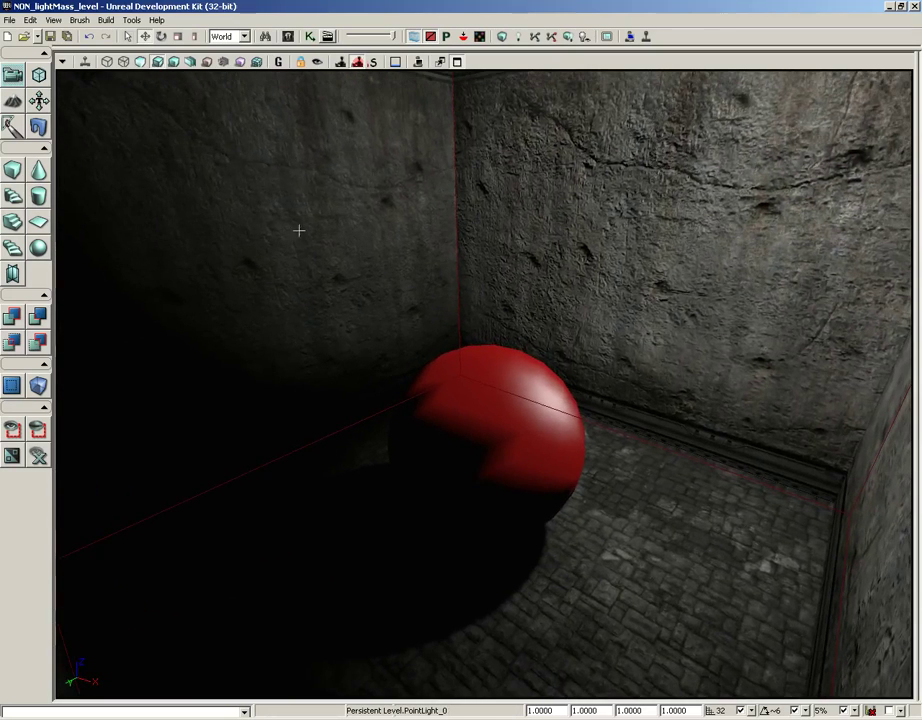
Open the recent level lightMass_level.udk and examine the point light, the bounced light on the walls and the red sphere.
{"action": "left_click", "coordinate": [38, 37]}
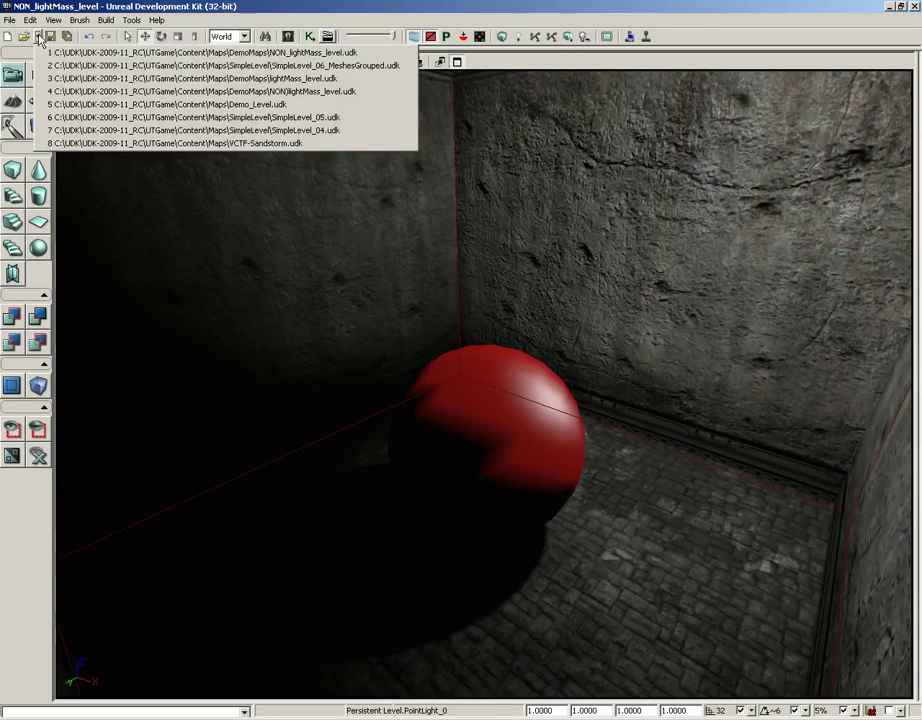
{"action": "left_click", "coordinate": [100, 78]}
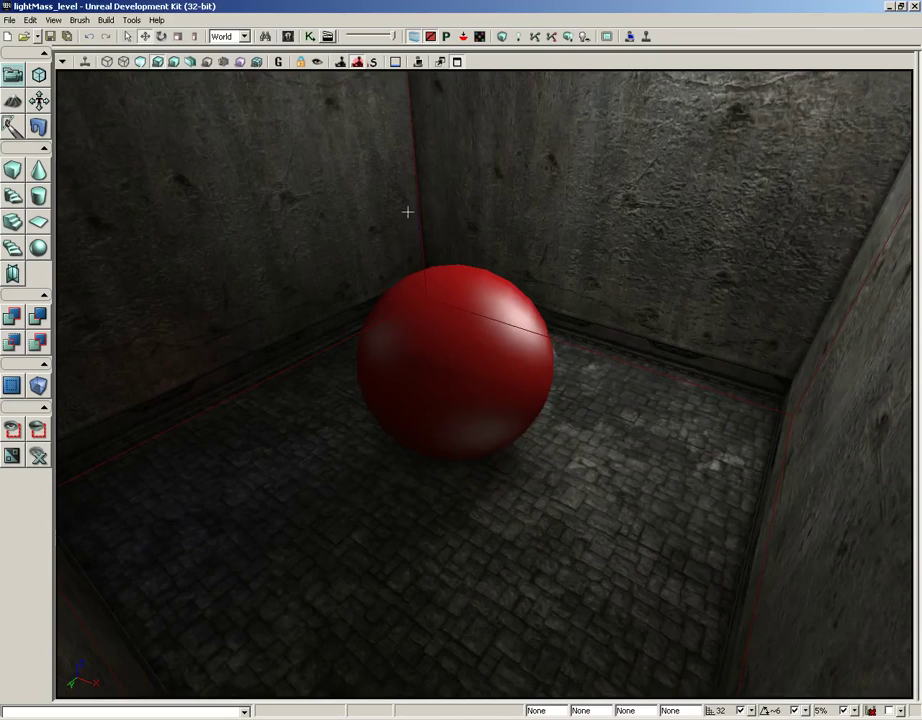
{"action": "right_click_drag", "start_coordinate": [407, 210], "coordinate": [402, 179]}
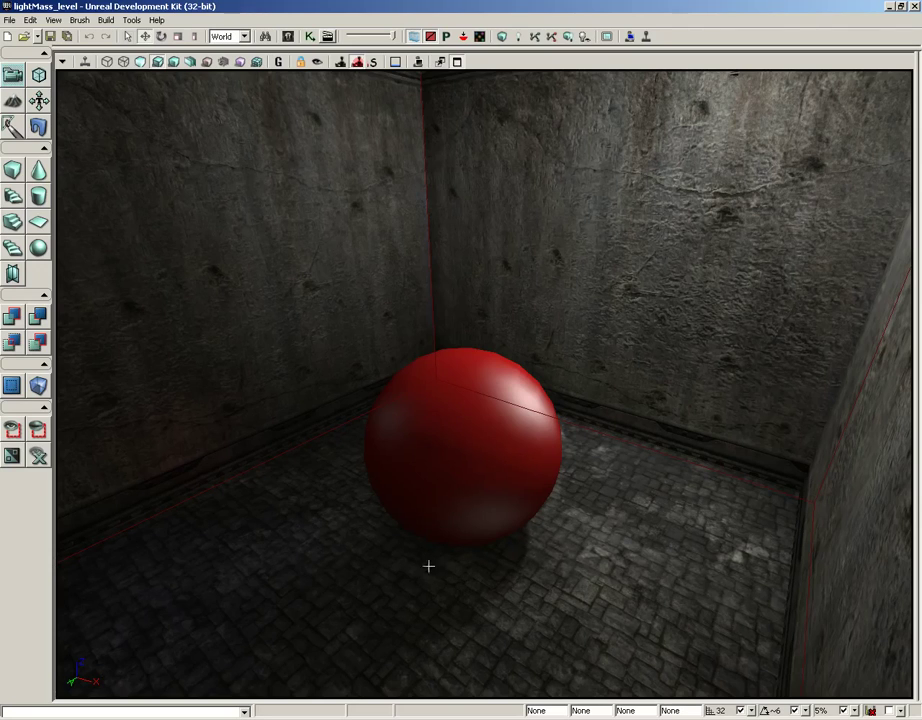
{"action": "right_click_drag", "start_coordinate": [591, 519], "coordinate": [528, 507]}
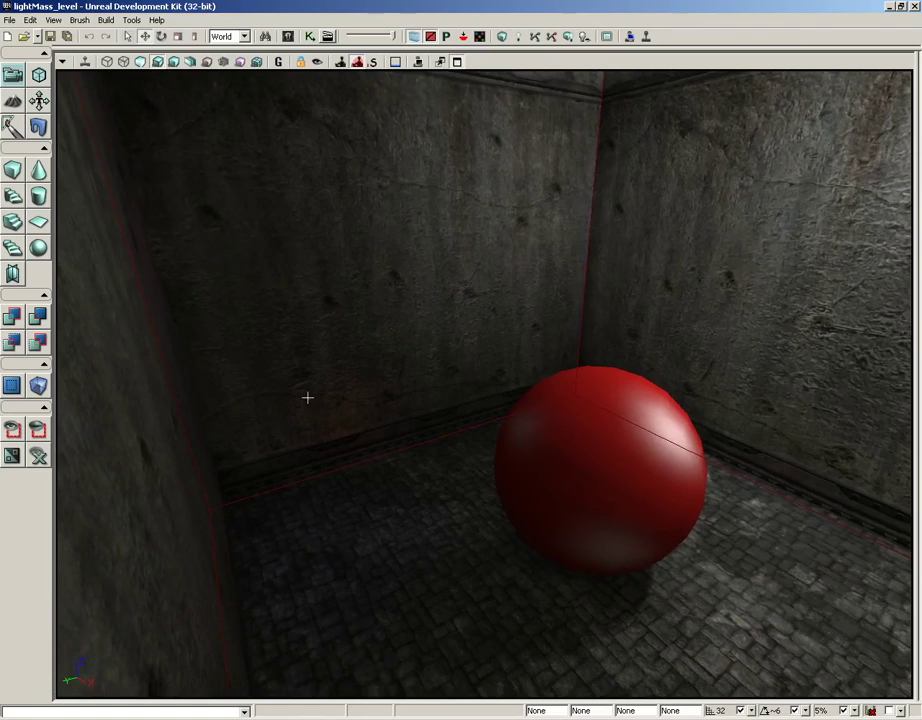
{"action": "right_click_drag", "start_coordinate": [531, 278], "coordinate": [543, 268]}
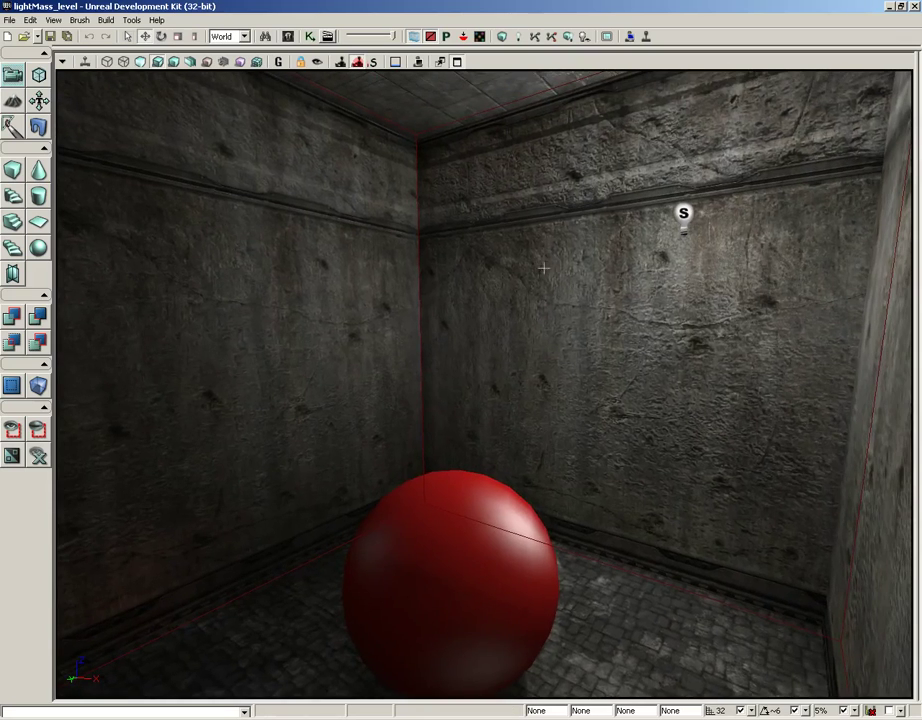
{"action": "left_click", "coordinate": [683, 213]}
{"action": "right_click_drag", "start_coordinate": [619, 285], "coordinate": [350, 270]}
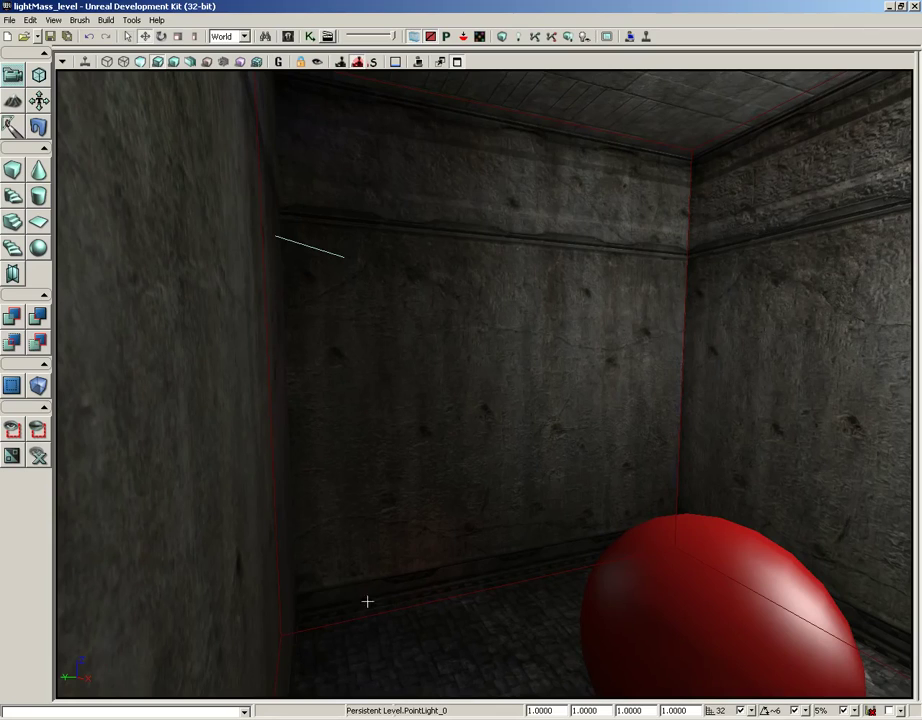
{"action": "right_click_drag", "start_coordinate": [405, 618], "coordinate": [538, 652]}
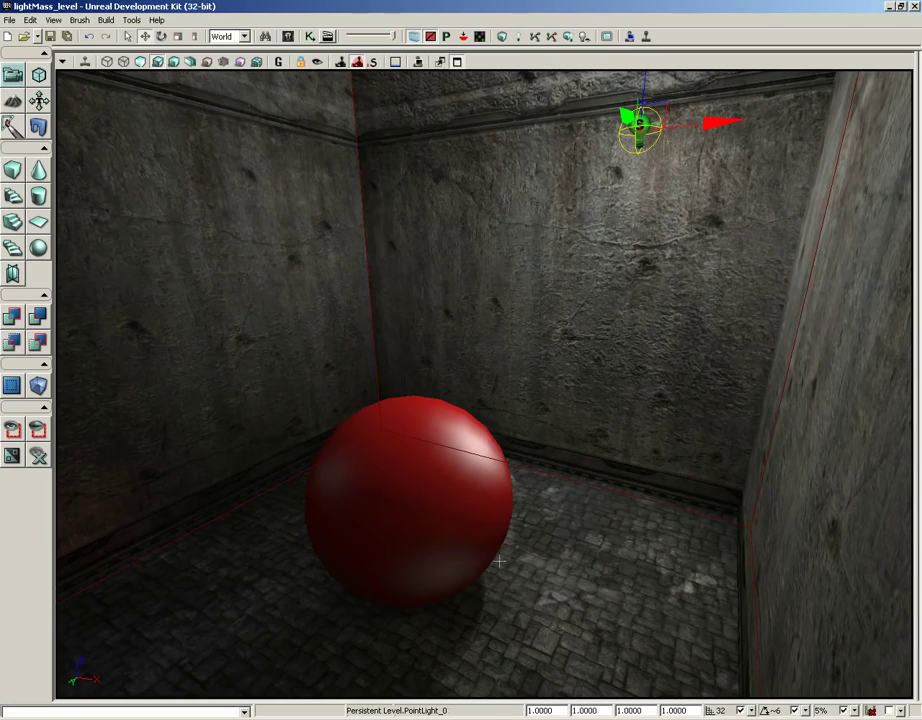
Inspect the sphere's soft shadow and color bleeding in an untextured lighting view mode, and return the viewport to Lit.
{"action": "left_click", "coordinate": [176, 63]}
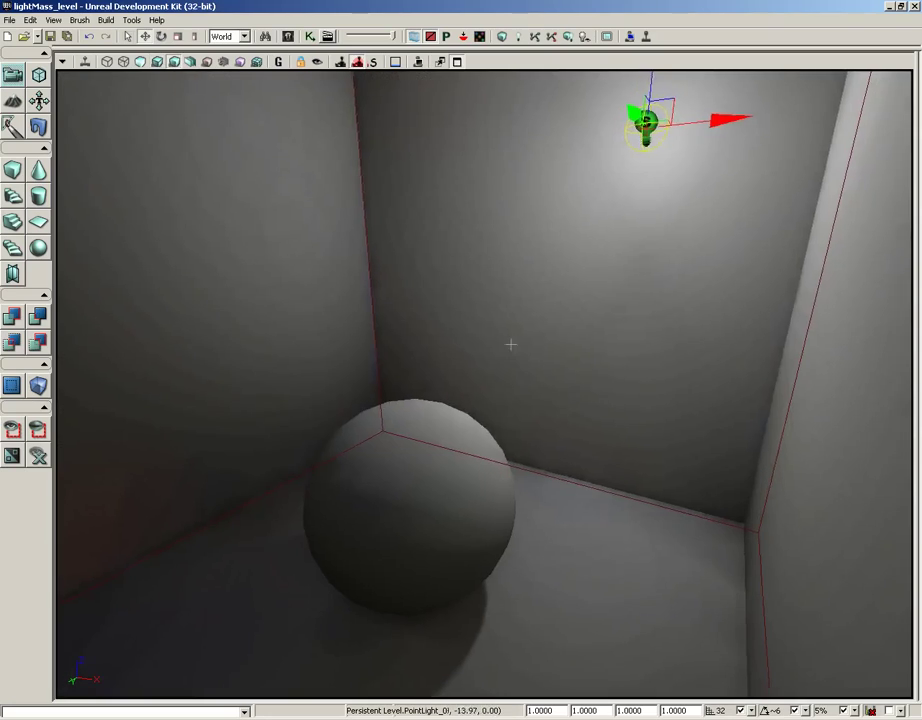
{"action": "left_click_drag", "start_coordinate": [512, 344], "coordinate": [459, 381]}
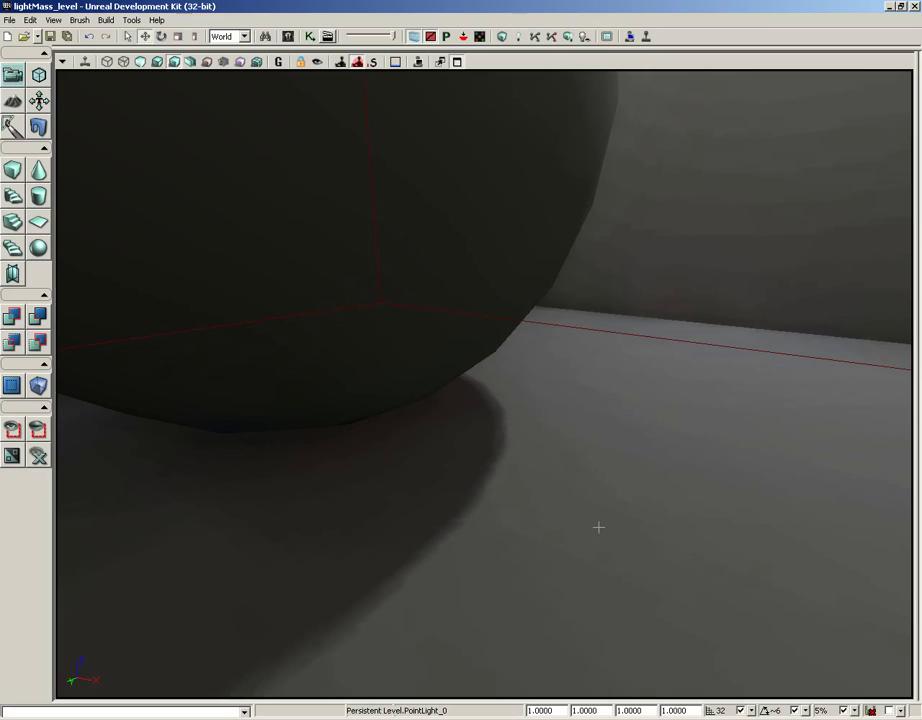
{"action": "mouse_move", "coordinate": [598, 527]}
{"action": "left_mouse_down"}
{"action": "mouse_move", "coordinate": [605, 441]}
{"action": "mouse_move", "coordinate": [599, 527]}
{"action": "left_mouse_up"}
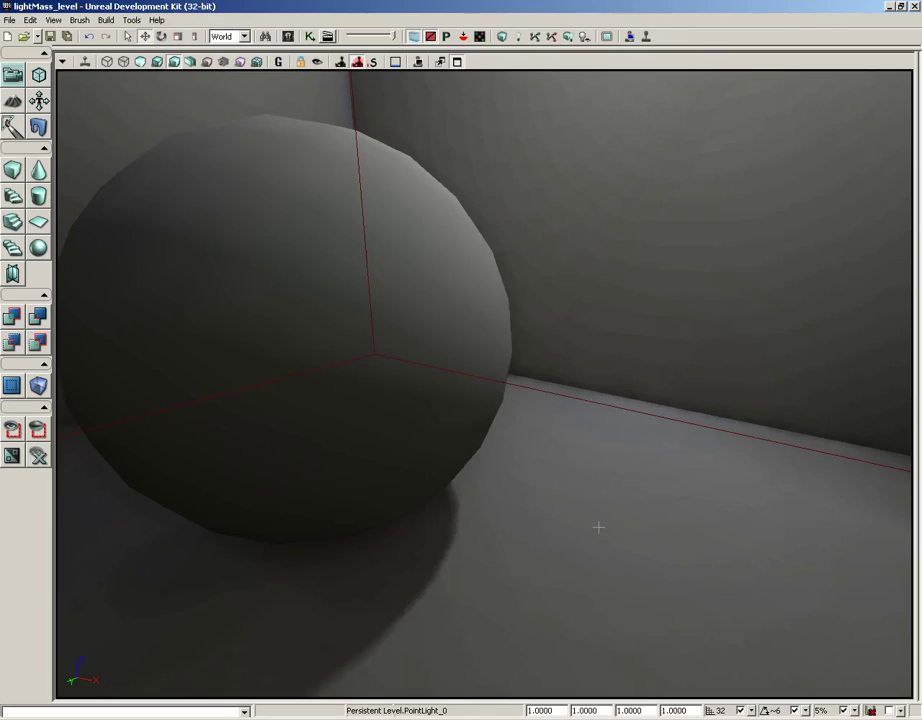
{"action": "left_click", "coordinate": [157, 61]}
{"action": "left_click_drag", "start_coordinate": [609, 288], "coordinate": [608, 255]}
{"action": "right_click_drag", "start_coordinate": [608, 255], "coordinate": [612, 312]}
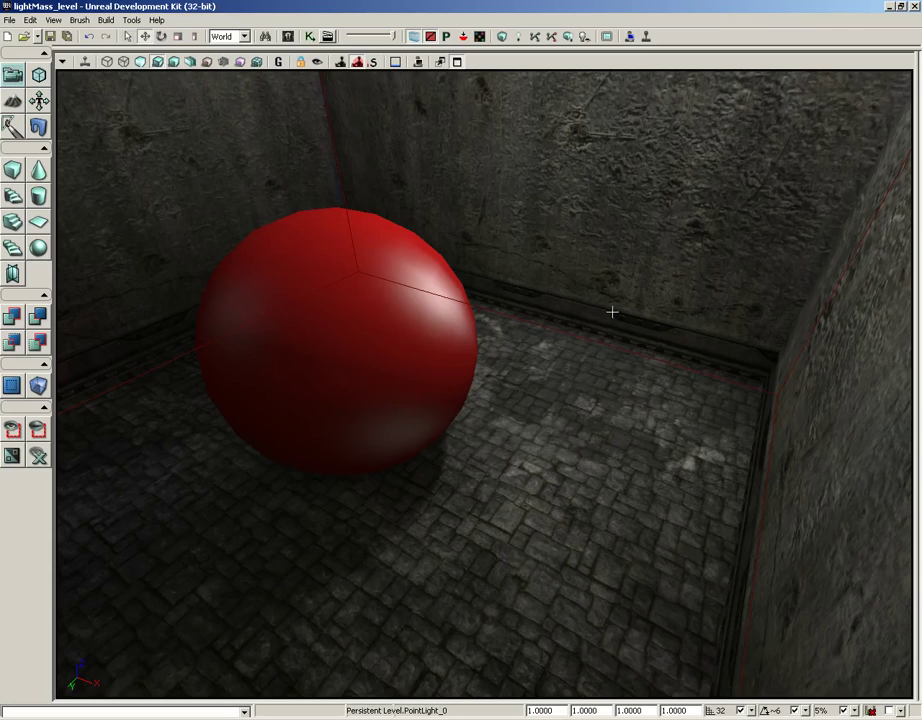
Reopen the recent level SimpleLevel_06_MeshesGrouped.udk and frame the main room in the perspective view.
{"action": "left_click", "coordinate": [36, 36]}
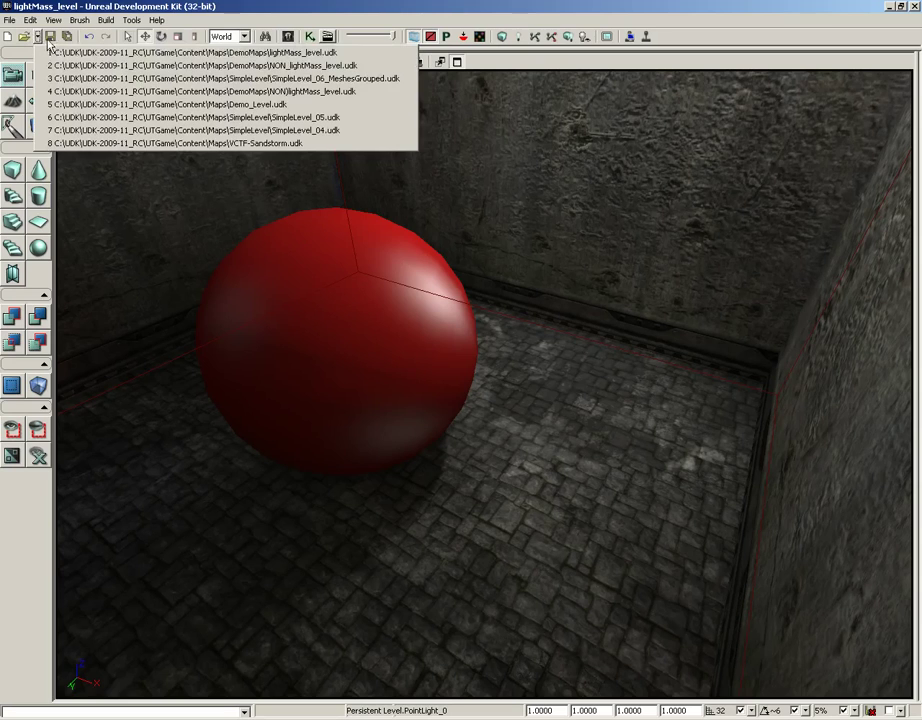
{"action": "left_click", "coordinate": [128, 79]}
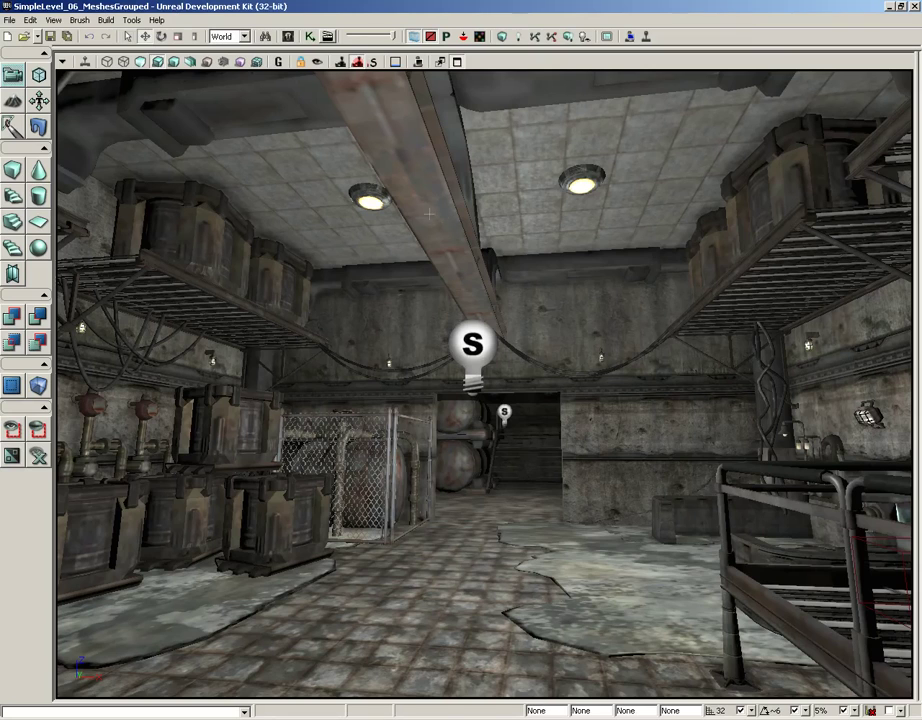
{"action": "left_click_drag", "start_coordinate": [443, 555], "coordinate": [439, 529]}
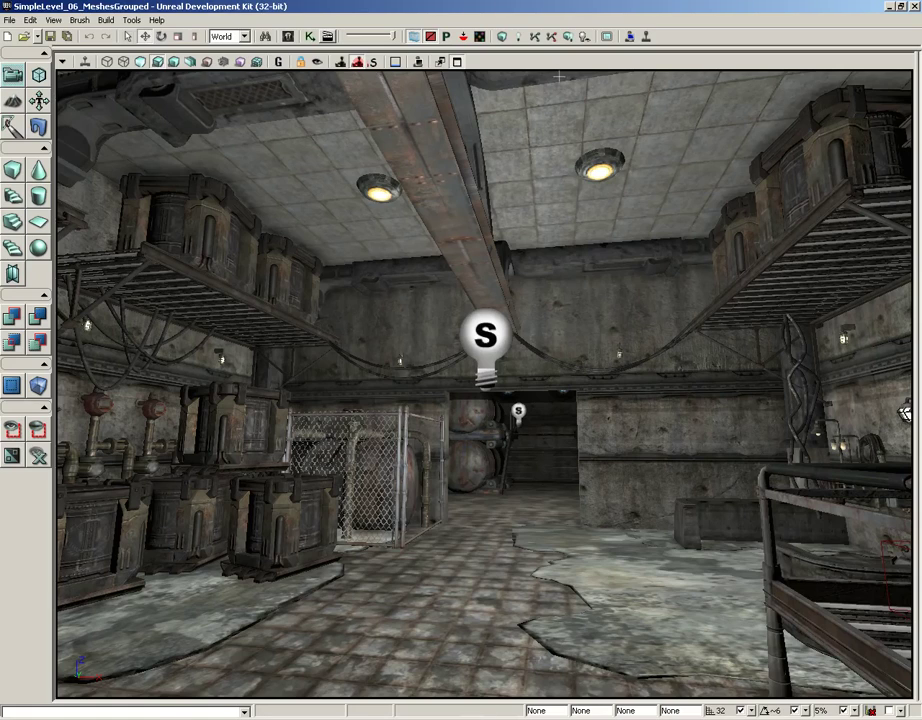
Restore the four-viewport layout, enlarge the top wireframe view and frame the whole level in it.
{"action": "left_click", "coordinate": [457, 61]}
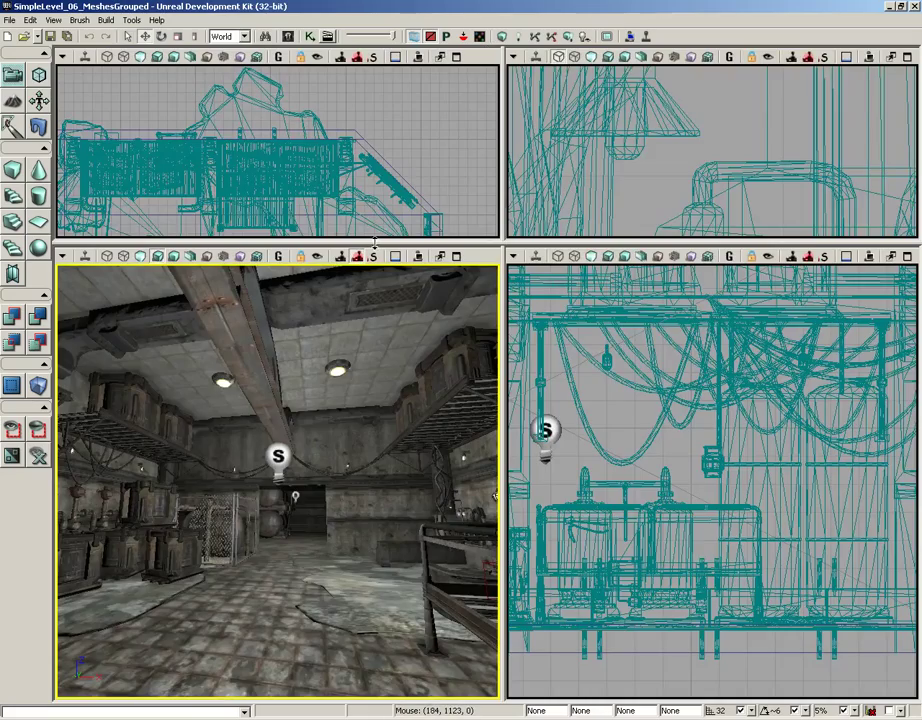
{"action": "left_click_drag", "start_coordinate": [375, 243], "coordinate": [375, 462]}
{"action": "scroll", "coordinate": [423, 330], "scroll_direction": "down", "scroll_amount": 2}
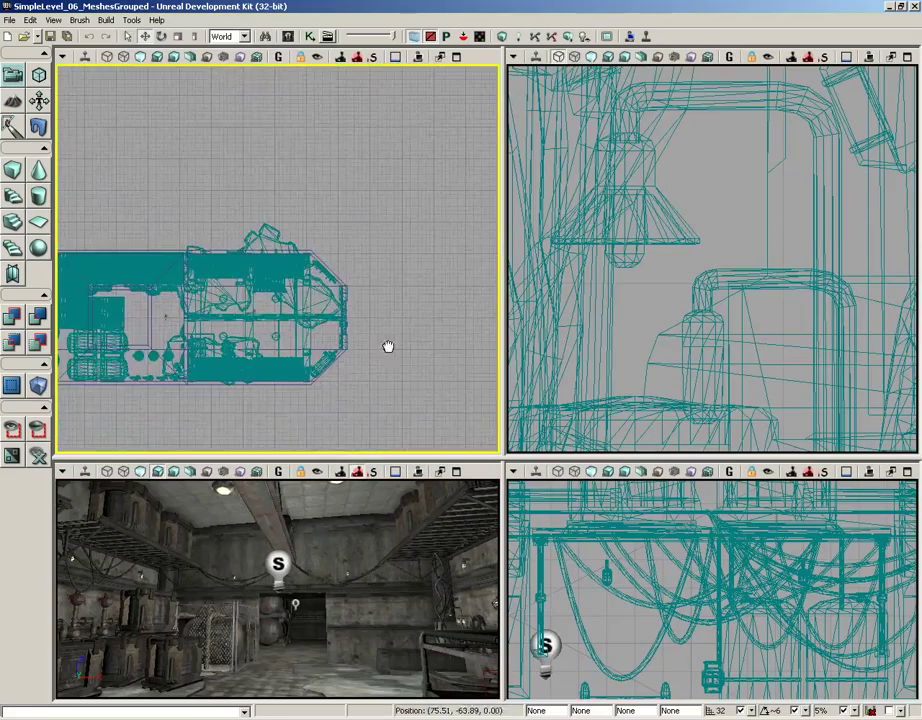
{"action": "left_click_drag", "start_coordinate": [423, 330], "coordinate": [484, 319]}
{"action": "scroll", "coordinate": [485, 319], "scroll_direction": "up", "scroll_amount": 2}
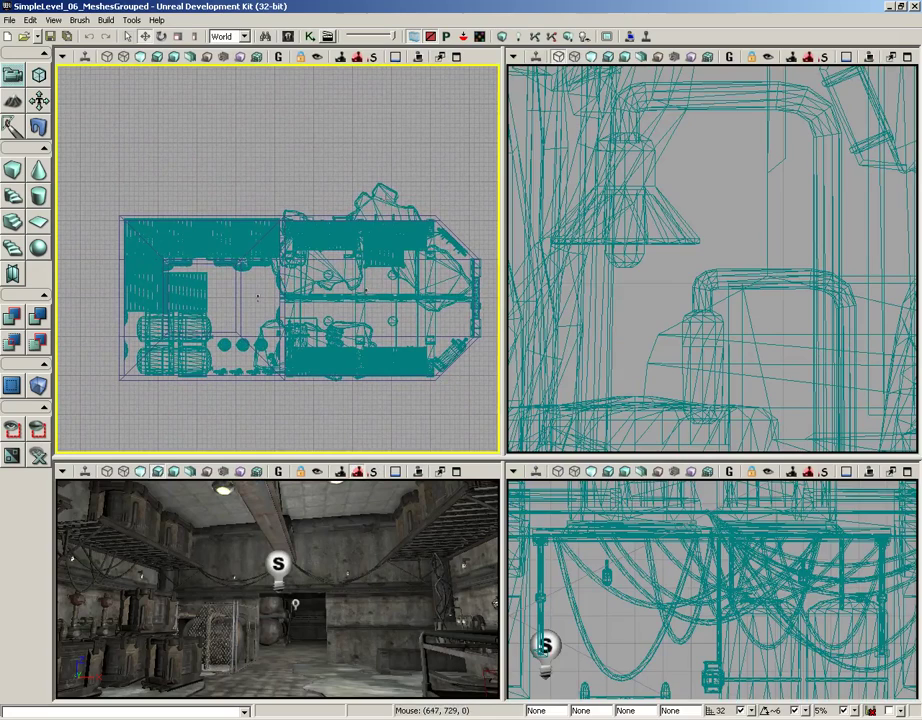
{"action": "left_click", "coordinate": [388, 320]}
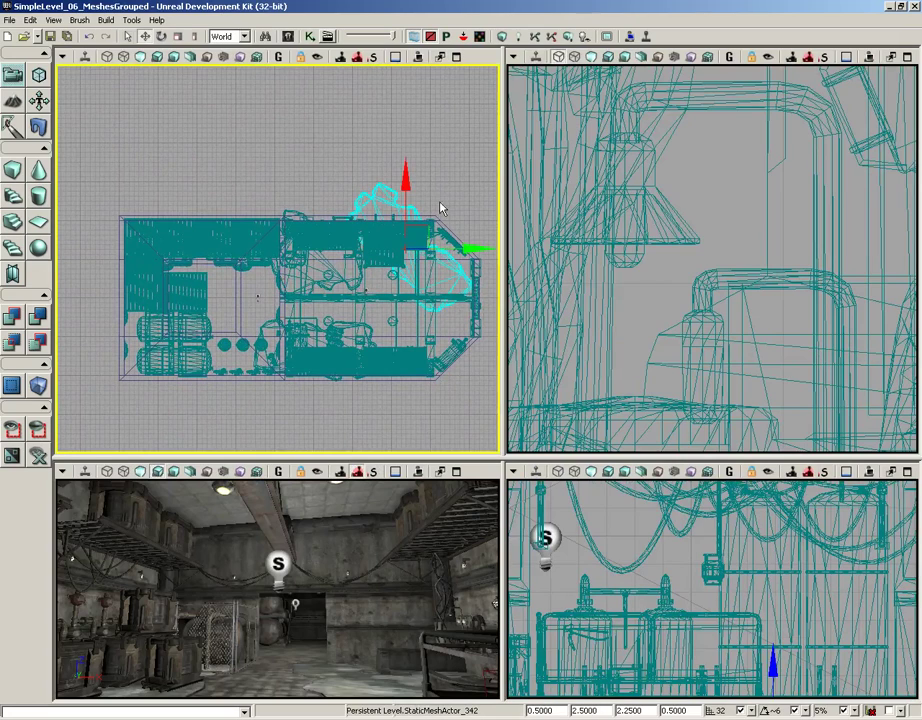
Build a cube builder brush measuring 256 in X, Y and Z.
{"action": "right_click", "coordinate": [16, 177]}
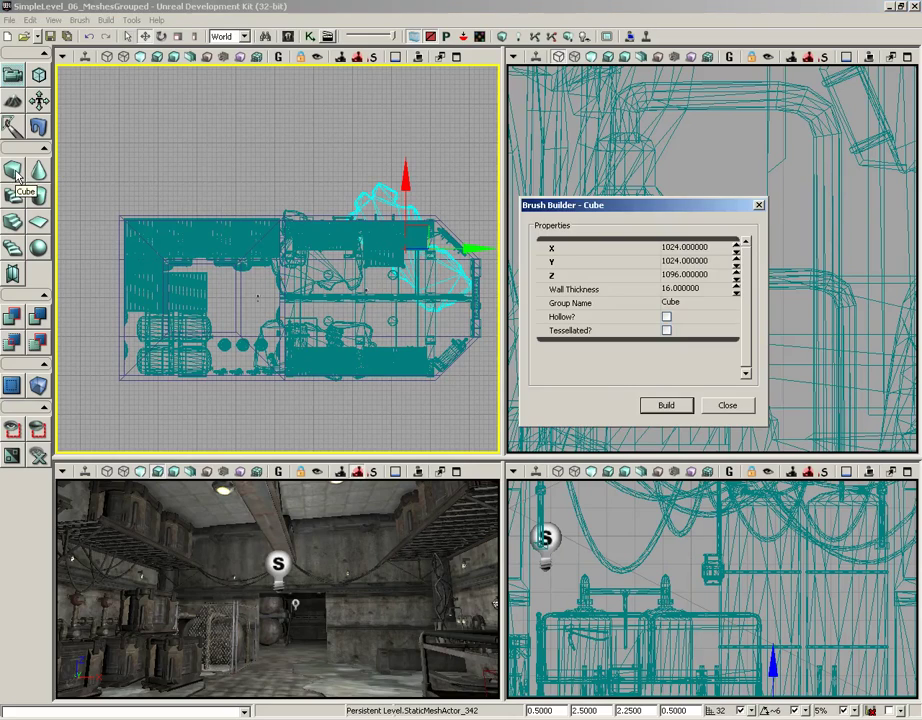
{"action": "left_click", "coordinate": [673, 248]}
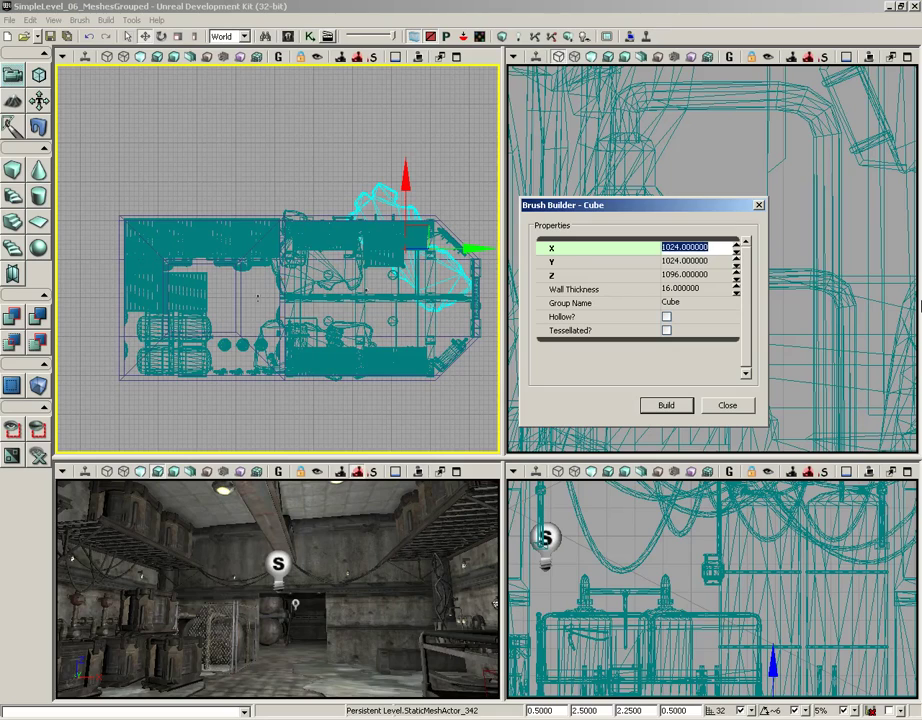
{"action": "type", "text": "256"}
{"action": "key", "text": "Tab"}
{"action": "type", "text": "256"}
{"action": "key", "text": "Tab"}
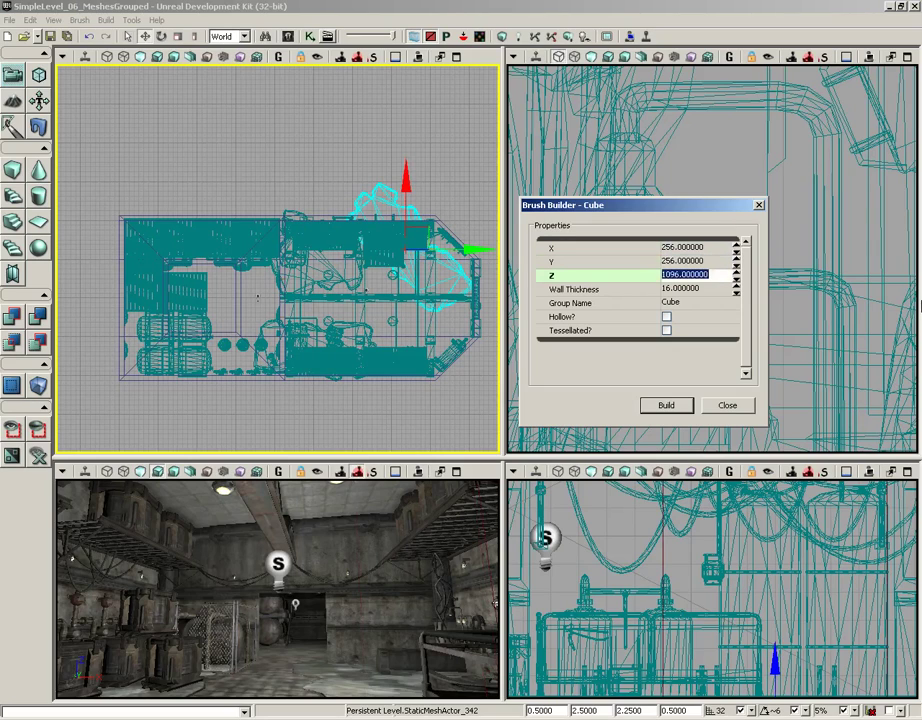
{"action": "type", "text": "256"}
{"action": "left_click", "coordinate": [686, 405]}
{"action": "left_click", "coordinate": [733, 405]}
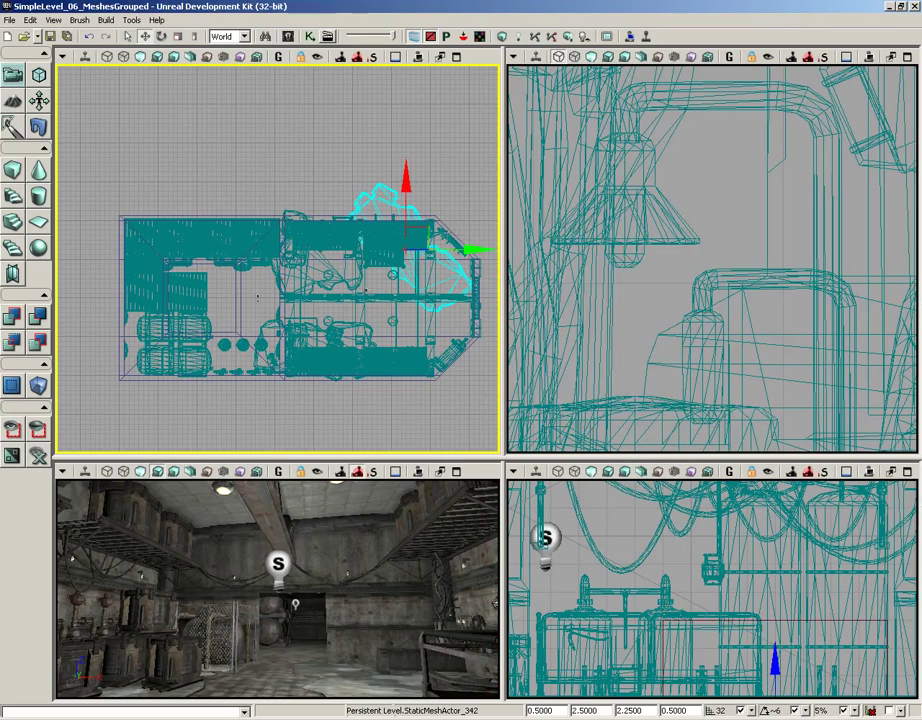
{"action": "left_click_drag", "start_coordinate": [418, 227], "coordinate": [371, 196]}
{"action": "key", "text": "ctrl+z"}
{"action": "right_click_drag", "start_coordinate": [325, 185], "coordinate": [262, 197]}
{"action": "left_click", "coordinate": [275, 140]}
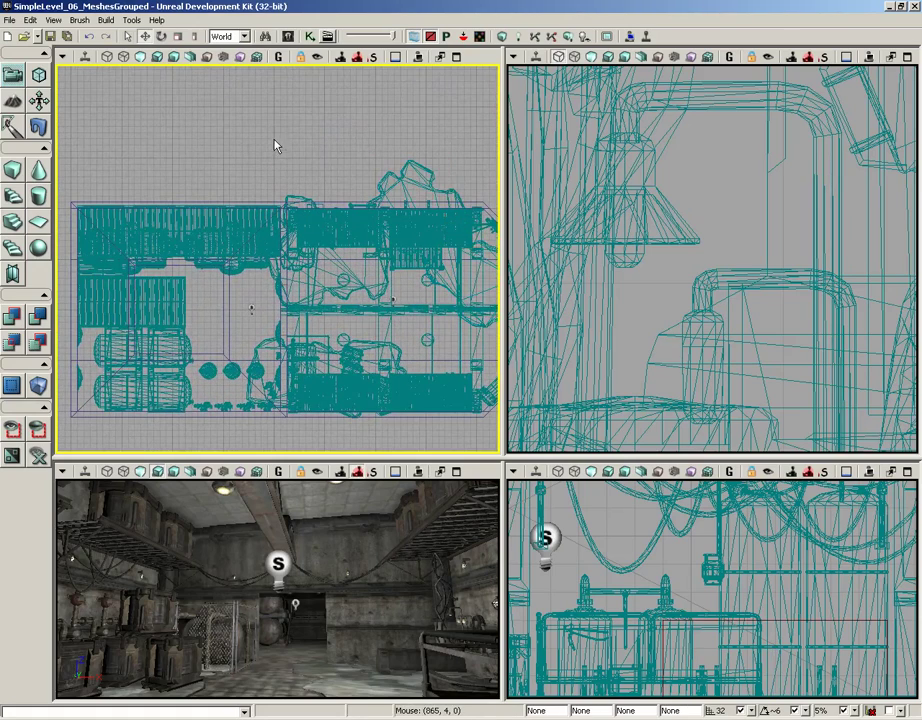
{"action": "left_click_drag", "start_coordinate": [271, 155], "coordinate": [290, 126]}
{"action": "right_click_drag", "start_coordinate": [358, 549], "coordinate": [354, 538]}
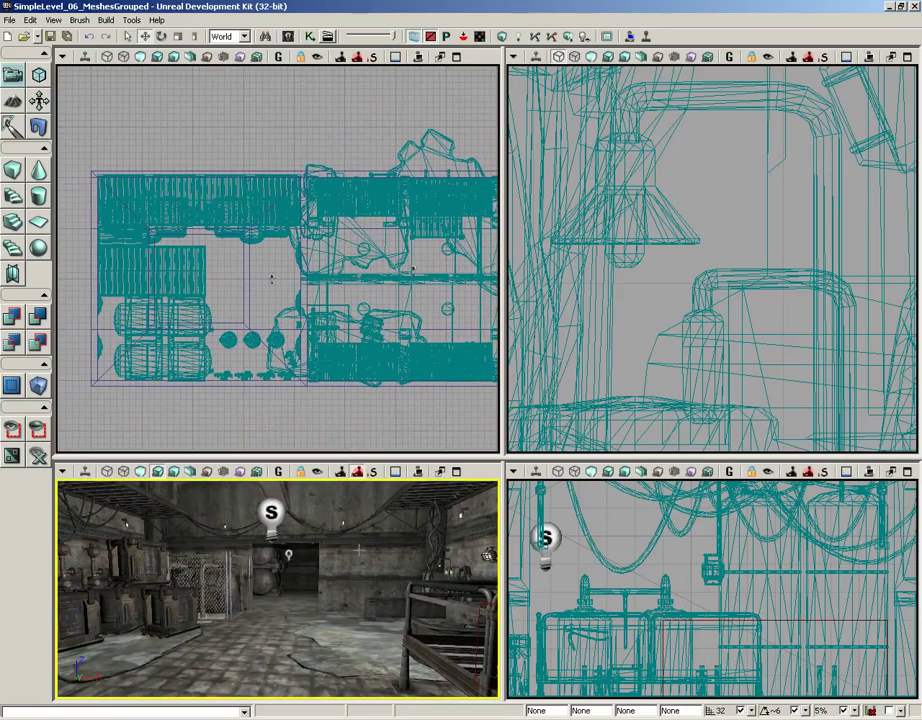
{"action": "left_click", "coordinate": [31, 20]}
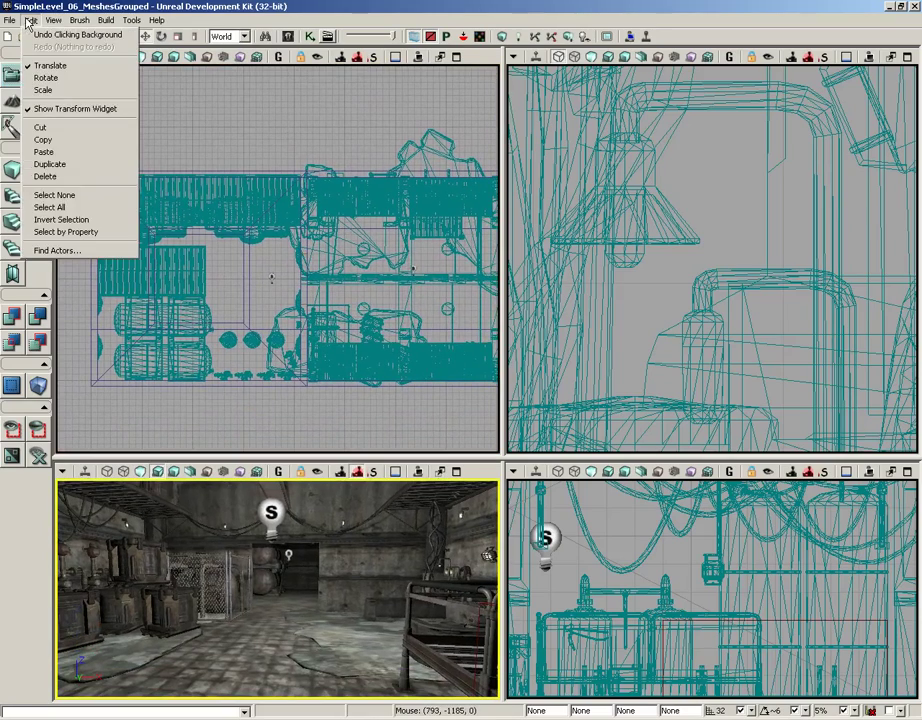
{"action": "mouse_move", "coordinate": [50, 22]}
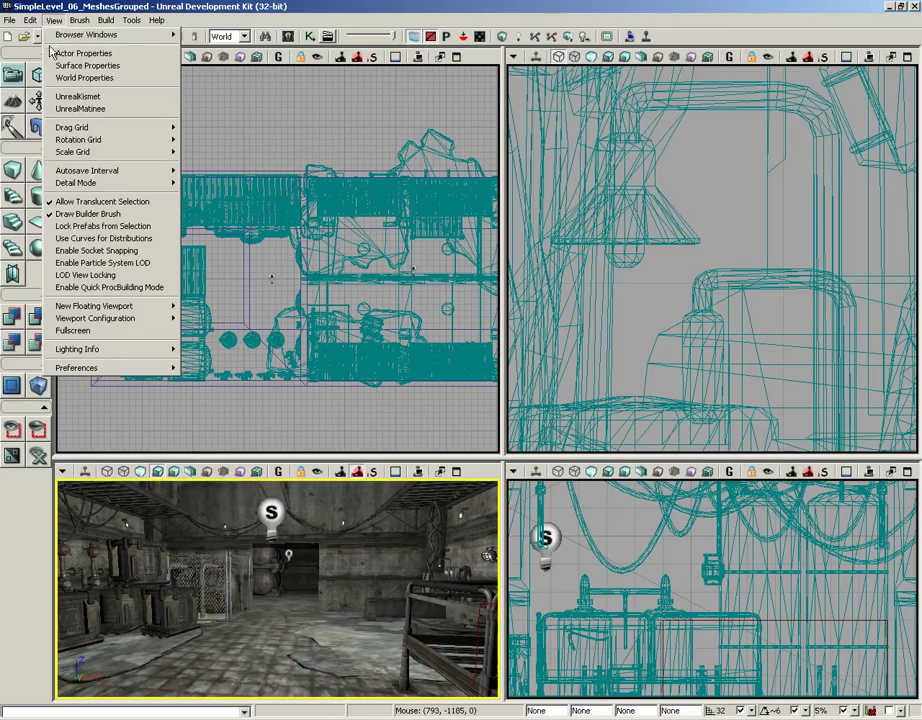
{"action": "left_click", "coordinate": [62, 471]}
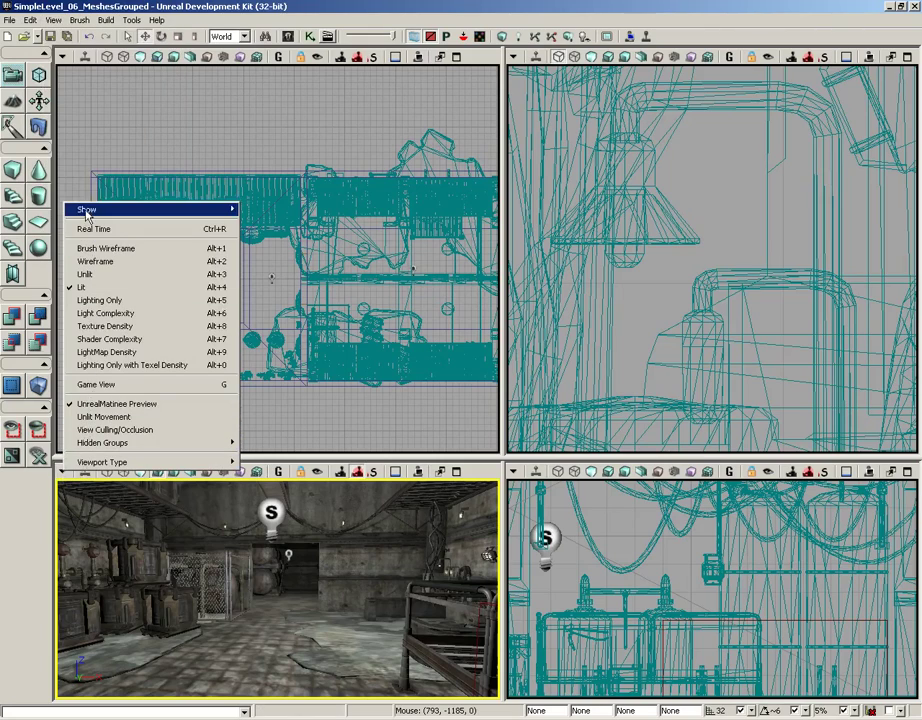
{"action": "mouse_move", "coordinate": [66, 209]}
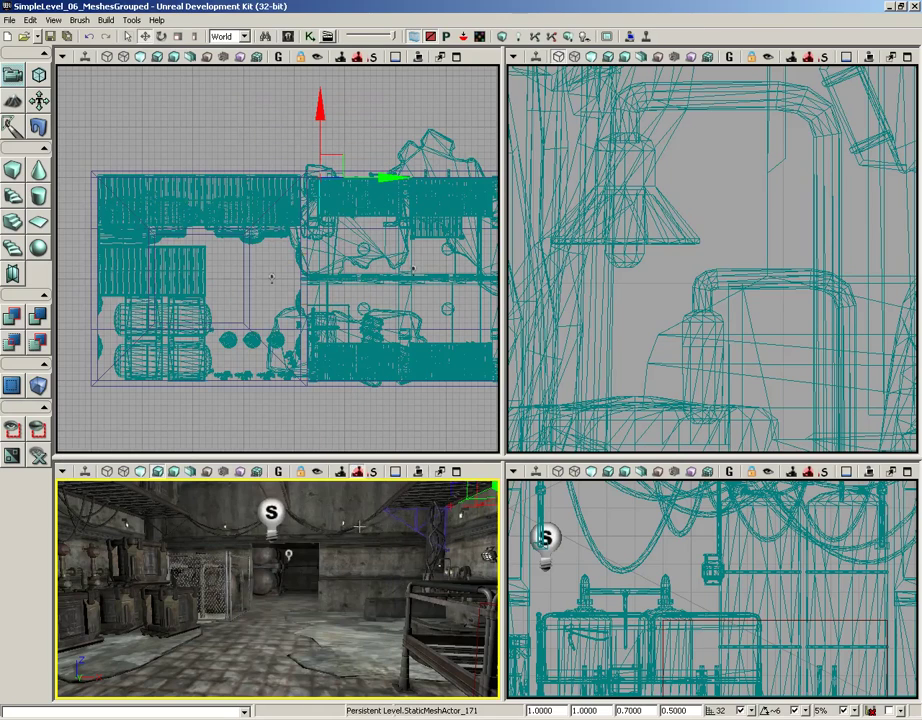
Locate the red cube builder brush in the perspective view and select it.
{"action": "left_click_drag", "start_coordinate": [330, 560], "coordinate": [360, 527]}
{"action": "right_click_drag", "start_coordinate": [360, 527], "coordinate": [360, 564]}
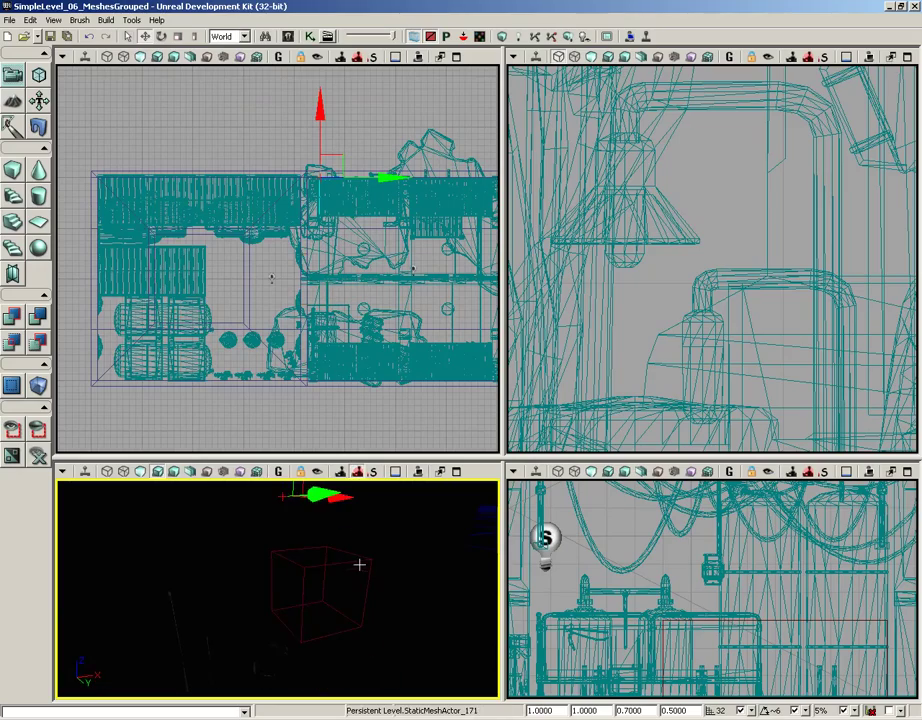
{"action": "left_click", "coordinate": [354, 562]}
{"action": "left_click_drag", "start_coordinate": [353, 562], "coordinate": [389, 550]}
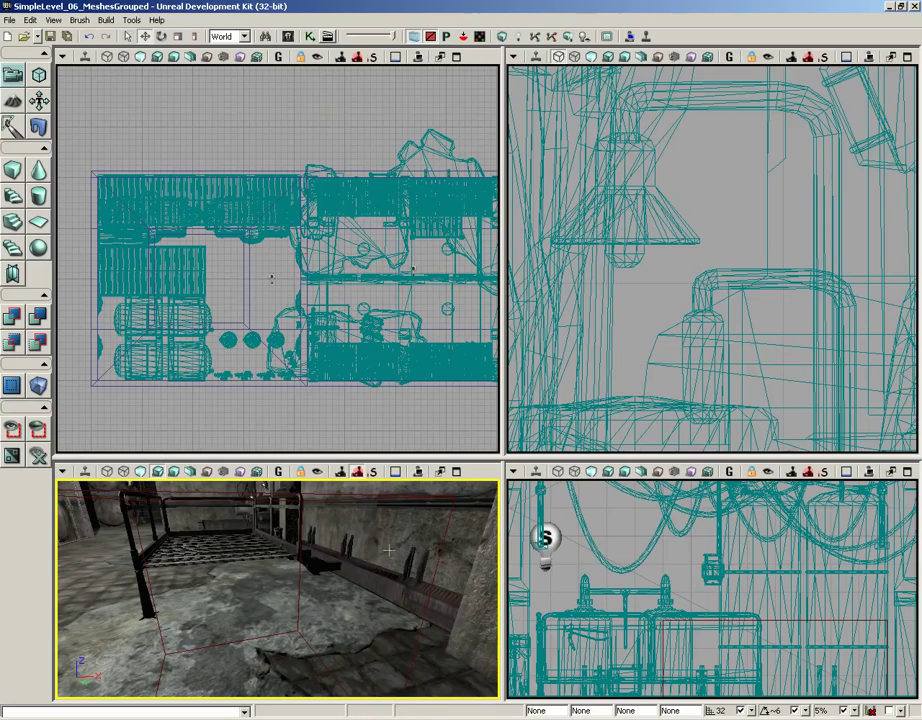
{"action": "left_click", "coordinate": [437, 565]}
Move the builder brush to the level's upper-left outer corner in the top view and maximize that view.
{"action": "scroll", "coordinate": [423, 208], "scroll_direction": "down", "scroll_amount": 4}
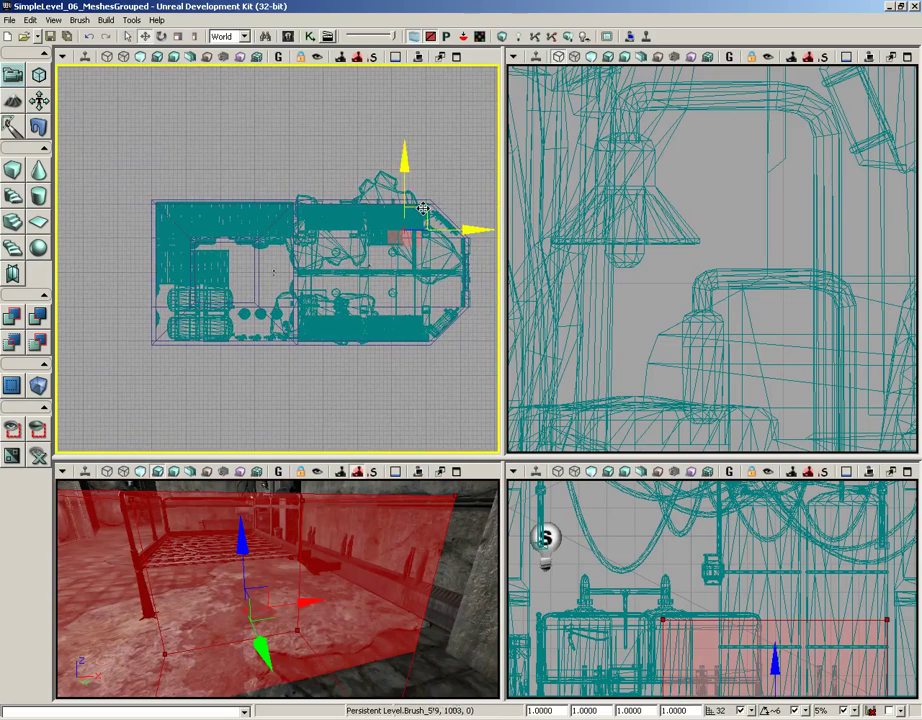
{"action": "mouse_move", "coordinate": [422, 208]}
{"action": "left_mouse_down"}
{"action": "mouse_move", "coordinate": [370, 179]}
{"action": "mouse_move", "coordinate": [226, 181]}
{"action": "mouse_move", "coordinate": [165, 195]}
{"action": "left_mouse_up"}
{"action": "left_click_drag", "start_coordinate": [162, 259], "coordinate": [250, 263]}
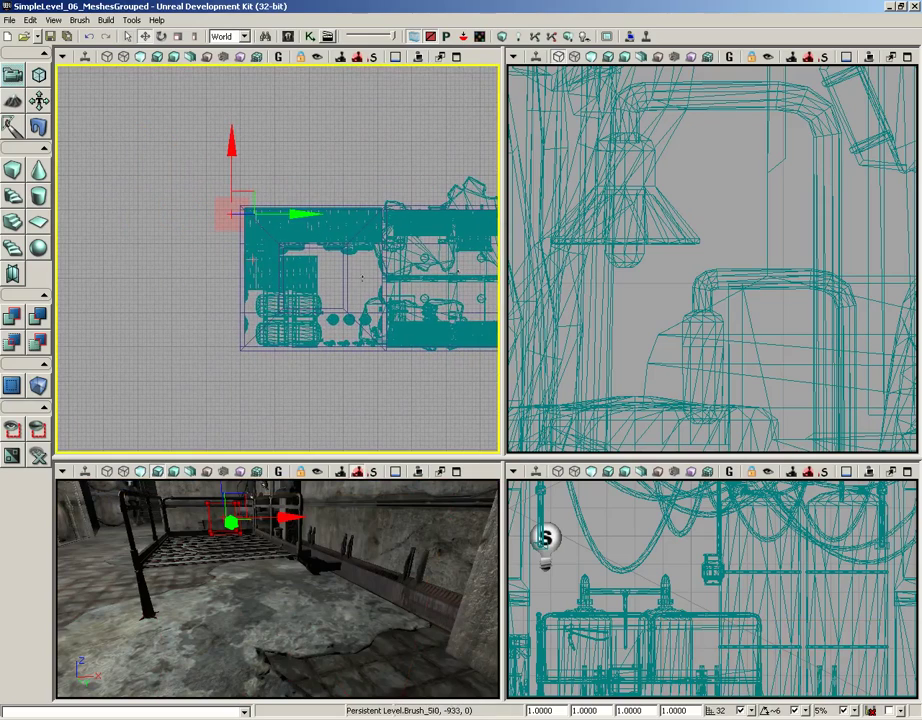
{"action": "left_click", "coordinate": [456, 57]}
{"action": "scroll", "coordinate": [451, 88], "scroll_direction": "up", "scroll_amount": 4}
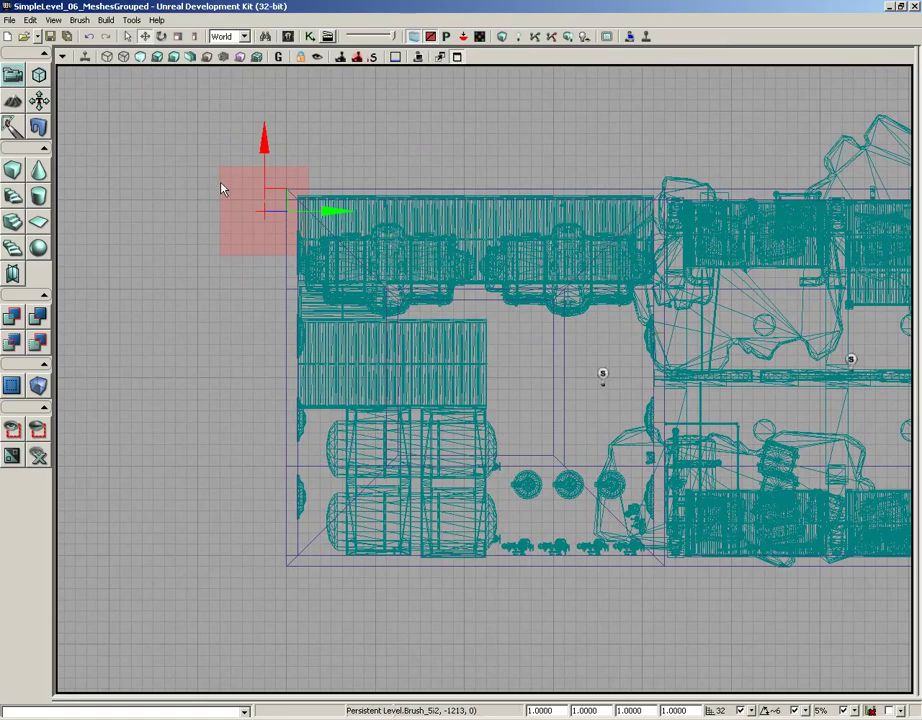
Turn off the translucent brush fill and cycle Game View on and off to redraw the builder brush as an outline.
{"action": "left_click", "coordinate": [430, 37]}
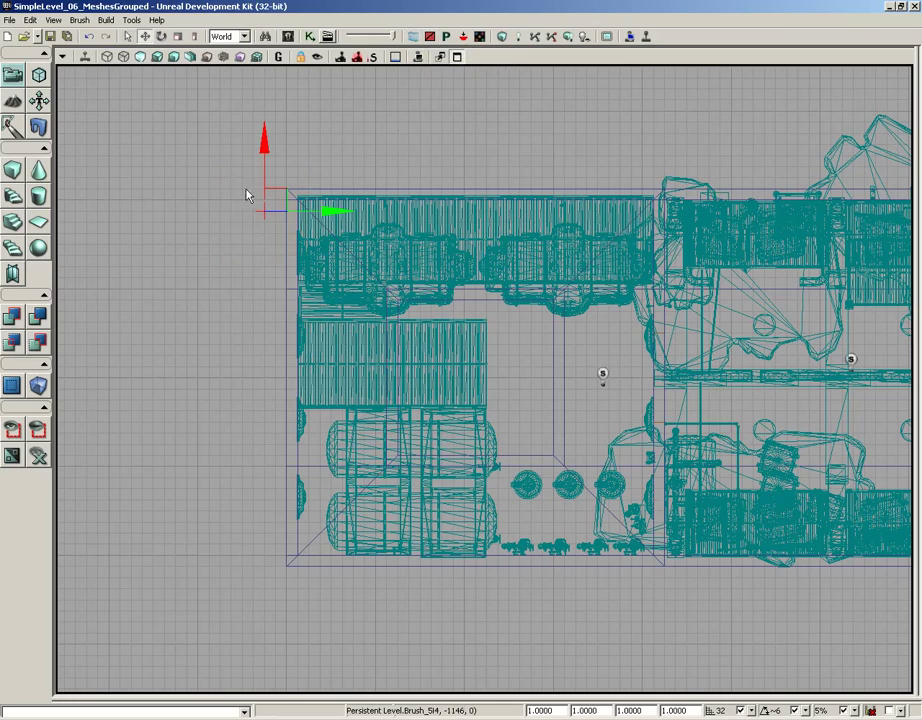
{"action": "left_click", "coordinate": [278, 56]}
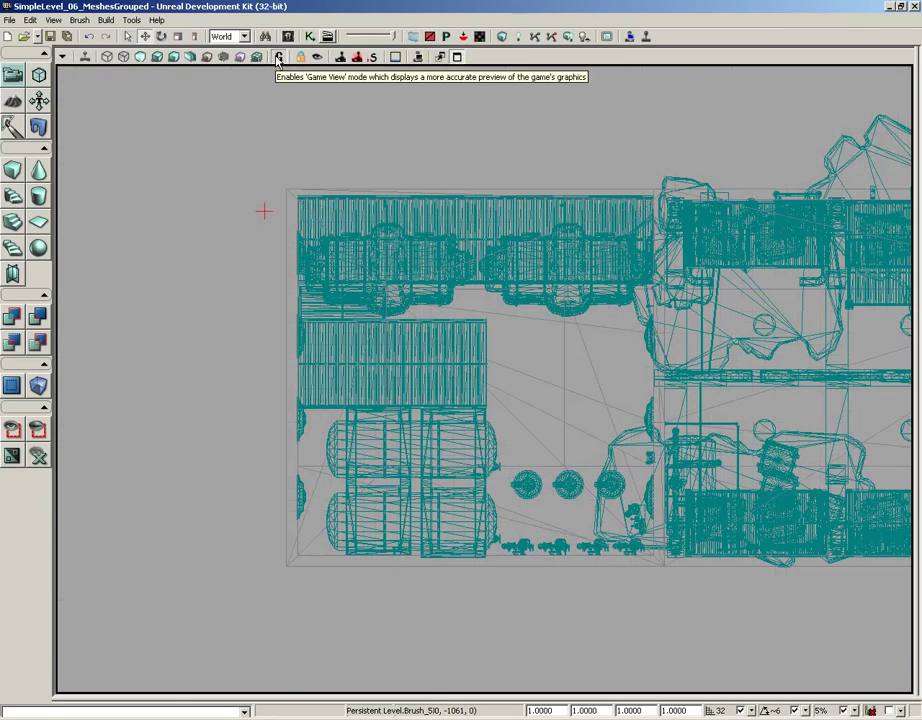
{"action": "left_click", "coordinate": [278, 56]}
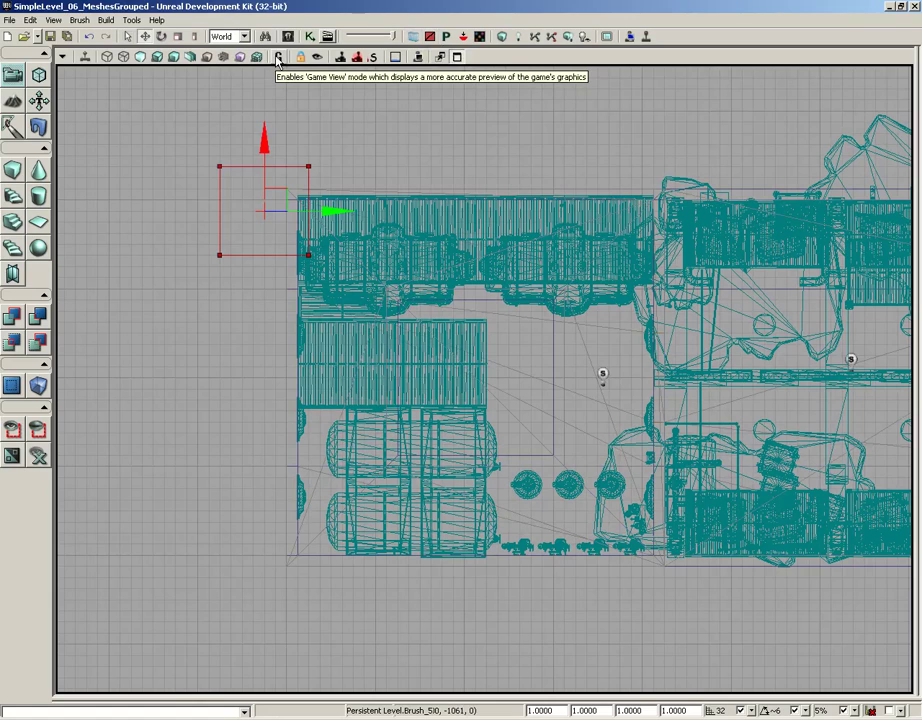
{"action": "left_click", "coordinate": [278, 57]}
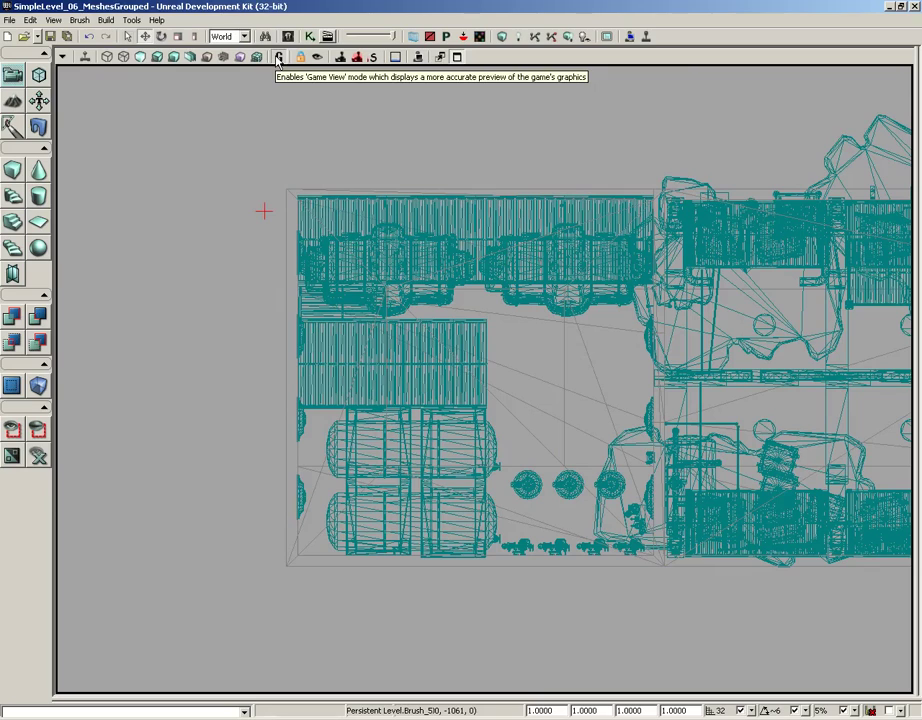
{"action": "left_click", "coordinate": [278, 57]}
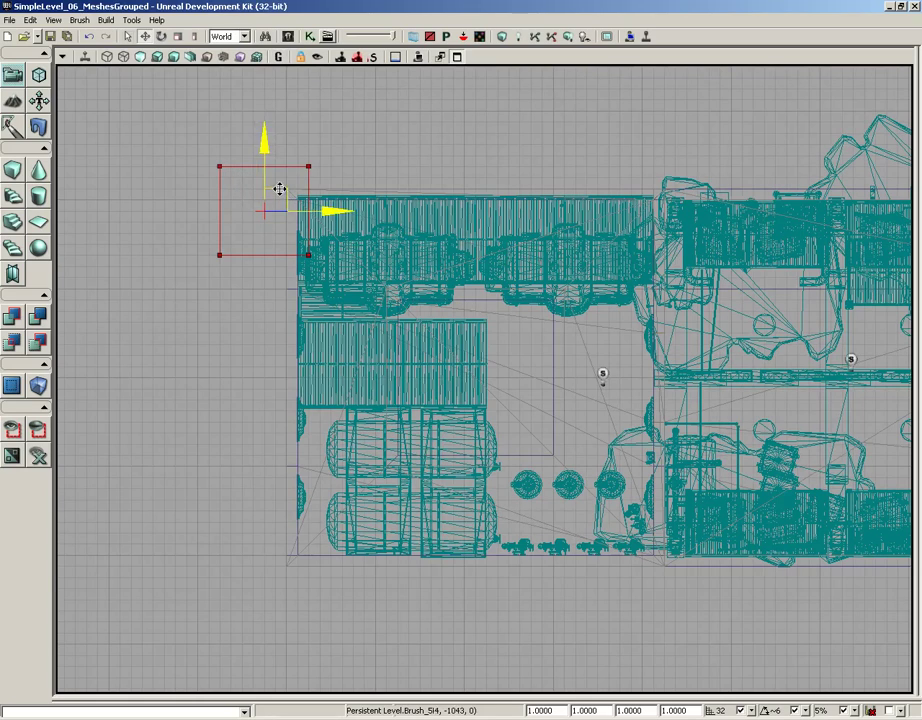
Switch the top view to Brush Wireframe and align the builder brush's corner with the room's upper-left outer corner.
{"action": "mouse_move", "coordinate": [278, 190]}
{"action": "left_mouse_down"}
{"action": "mouse_move", "coordinate": [320, 218]}
{"action": "mouse_move", "coordinate": [330, 203]}
{"action": "left_mouse_up"}
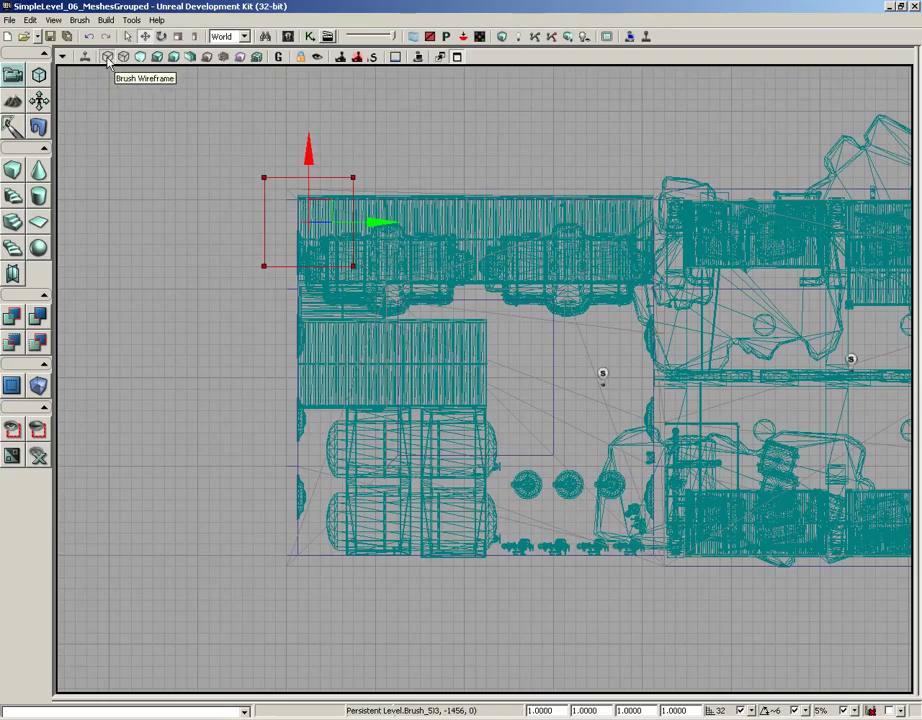
{"action": "scroll", "coordinate": [262, 183], "scroll_direction": "up", "scroll_amount": 2}
{"action": "mouse_move", "coordinate": [262, 183]}
{"action": "right_mouse_down"}
{"action": "mouse_move", "coordinate": [348, 265]}
{"action": "mouse_move", "coordinate": [365, 300]}
{"action": "right_mouse_up"}
{"action": "left_click_drag", "start_coordinate": [380, 288], "coordinate": [421, 299]}
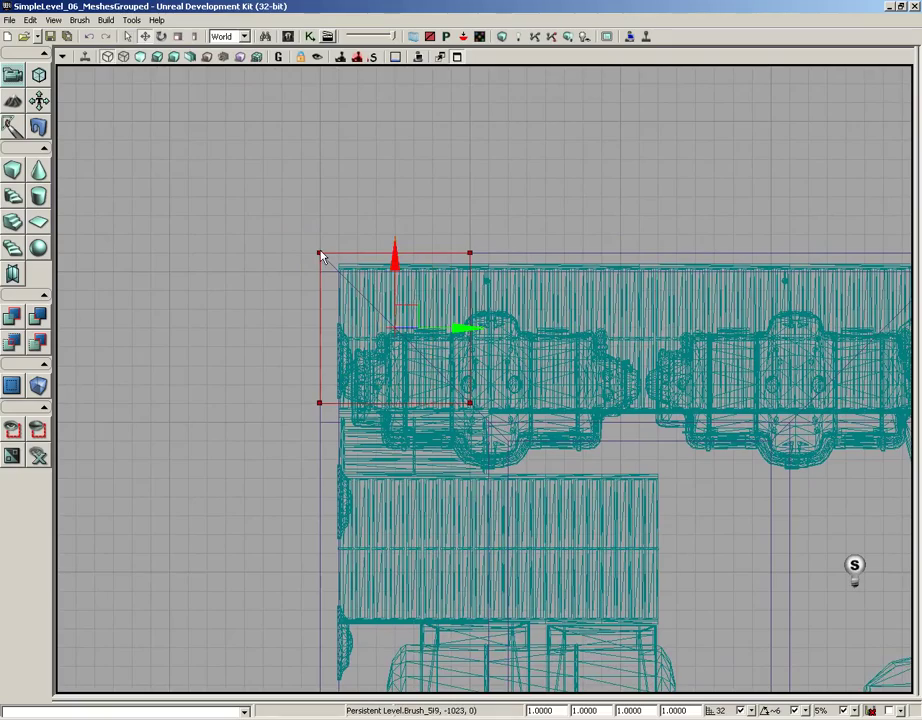
Enter Geometry mode and stretch the brush's lower vertices to the level's lower outer wall in the top view.
{"action": "scroll", "coordinate": [405, 229], "scroll_direction": "down", "scroll_amount": 3}
{"action": "right_click_drag", "start_coordinate": [391, 167], "coordinate": [364, 131]}
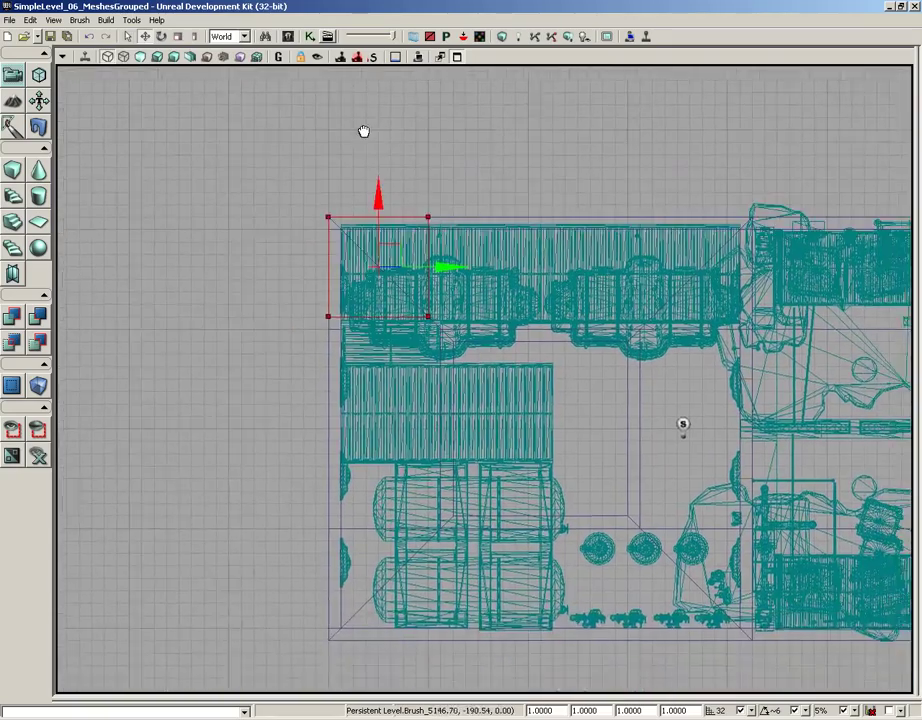
{"action": "left_click_drag", "start_coordinate": [363, 131], "coordinate": [241, 78]}
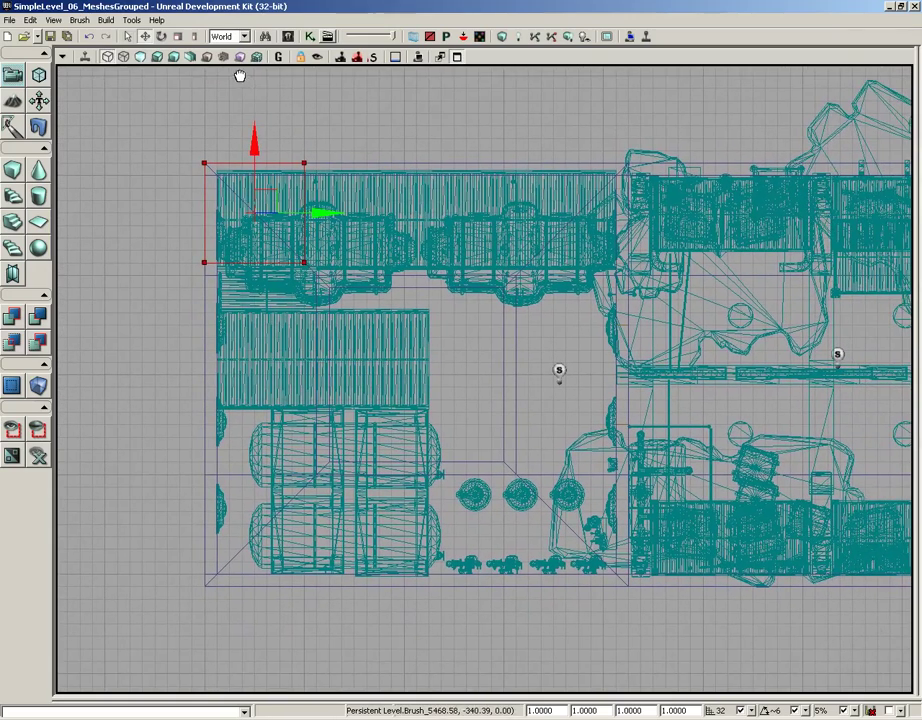
{"action": "left_click", "coordinate": [38, 74]}
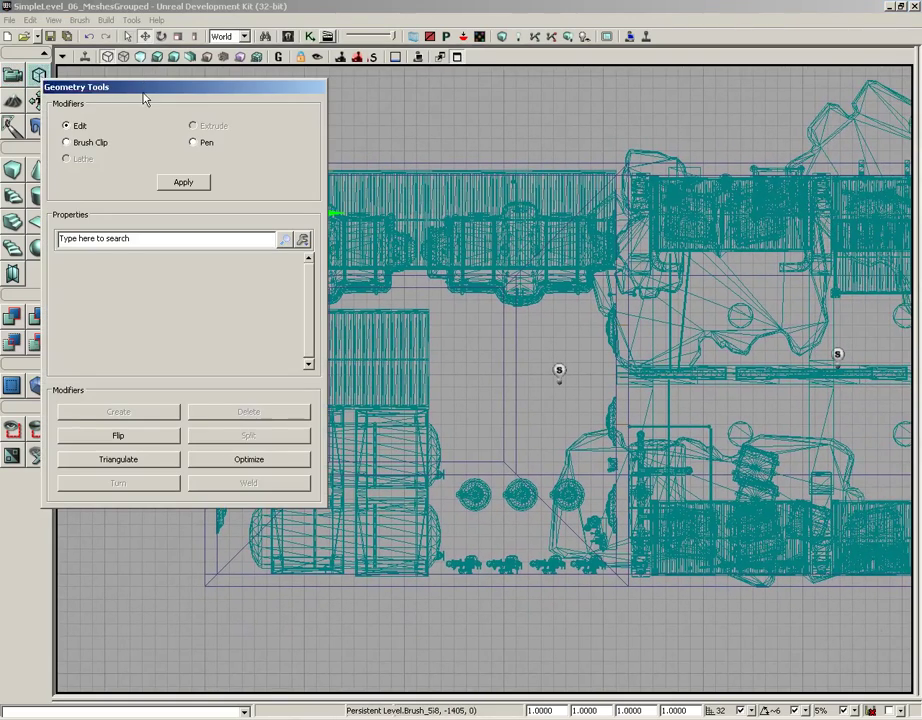
{"action": "left_click_drag", "start_coordinate": [145, 98], "coordinate": [688, 131]}
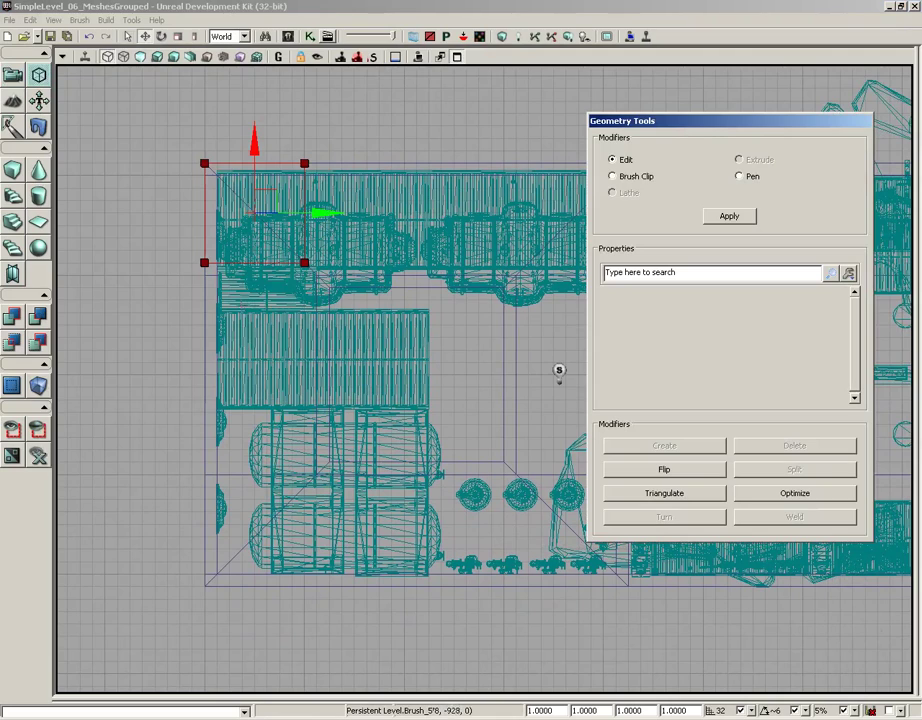
{"action": "mouse_move", "coordinate": [156, 306]}
{"action": "left_mouse_down", "text": "ctrl+alt"}
{"action": "mouse_move", "coordinate": [230, 302]}
{"action": "mouse_move", "coordinate": [320, 245]}
{"action": "left_mouse_up", "text": "ctrl+alt"}
{"action": "mouse_move", "coordinate": [305, 196]}
{"action": "left_mouse_down"}
{"action": "mouse_move", "coordinate": [311, 543]}
{"action": "mouse_move", "coordinate": [314, 531]}
{"action": "left_mouse_up"}
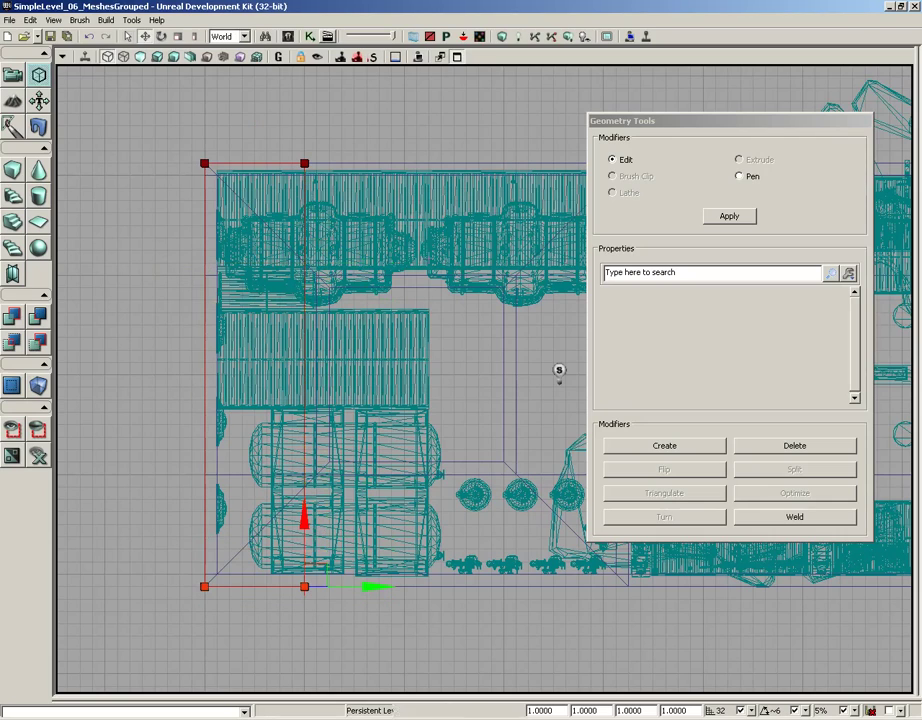
Select the brush's right-hand vertices and extend them along Y to the level's far right outer wall.
{"action": "mouse_move", "coordinate": [362, 128]}
{"action": "left_mouse_down", "text": "ctrl+alt"}
{"action": "mouse_move", "coordinate": [296, 418]}
{"action": "mouse_move", "coordinate": [270, 622]}
{"action": "left_mouse_up", "text": "ctrl+alt"}
{"action": "right_click_drag", "start_coordinate": [463, 241], "coordinate": [312, 124]}
{"action": "mouse_move", "coordinate": [437, 267]}
{"action": "left_mouse_down"}
{"action": "mouse_move", "coordinate": [416, 263]}
{"action": "mouse_move", "coordinate": [655, 270]}
{"action": "left_mouse_up"}
{"action": "left_click_drag", "start_coordinate": [514, 249], "coordinate": [165, 223]}
{"action": "left_click_drag", "start_coordinate": [315, 252], "coordinate": [490, 280]}
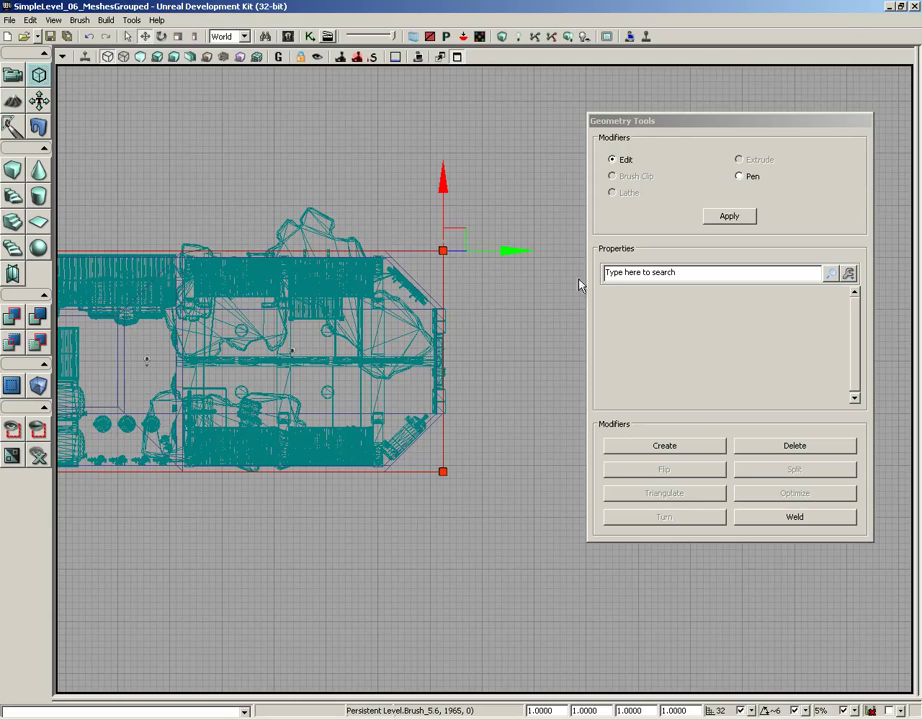
Restore the four-viewport layout, maximize the XZ wireframe view and frame the whole level with the builder brush in it.
{"action": "left_click", "coordinate": [457, 57]}
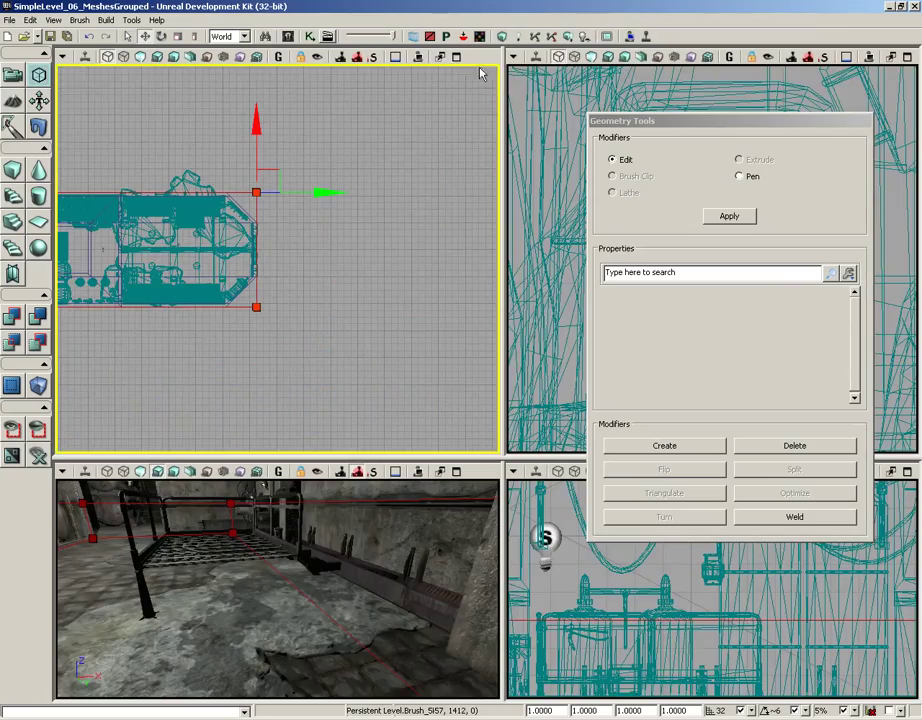
{"action": "left_click_drag", "start_coordinate": [700, 107], "coordinate": [211, 104]}
{"action": "scroll", "coordinate": [566, 74], "scroll_direction": "down", "scroll_amount": 10}
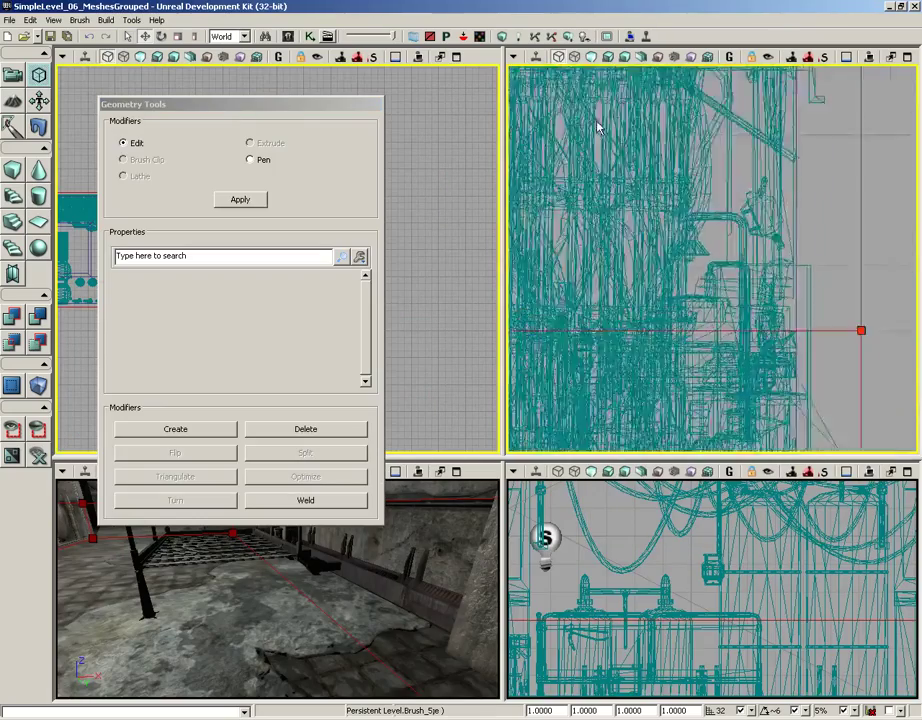
{"action": "right_click_drag", "start_coordinate": [678, 289], "coordinate": [804, 275]}
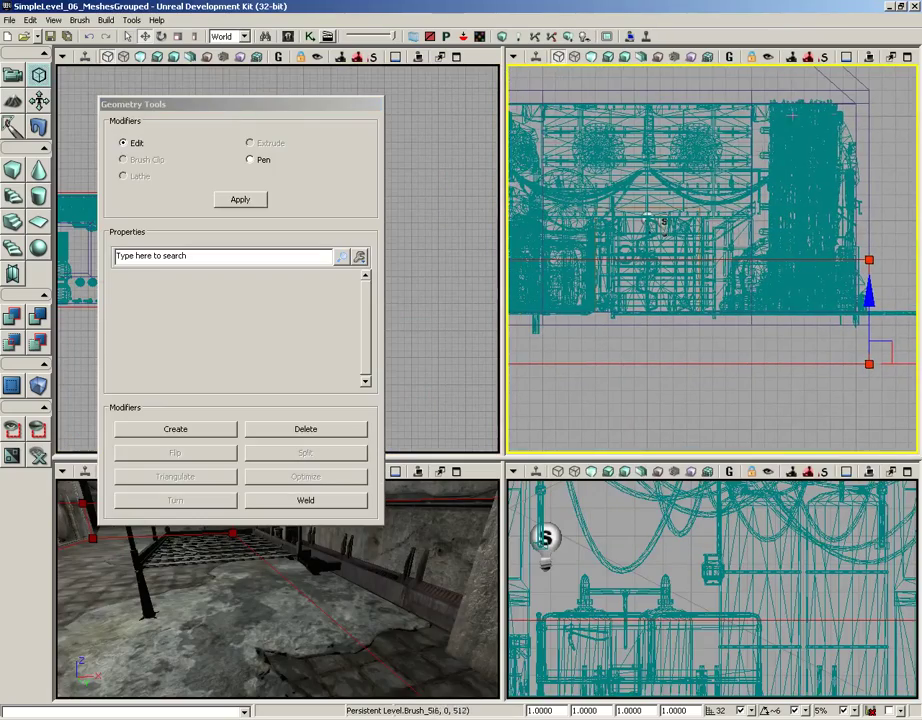
{"action": "left_click", "coordinate": [906, 57]}
{"action": "scroll", "coordinate": [660, 244], "scroll_direction": "down", "scroll_amount": 2}
{"action": "scroll", "coordinate": [660, 244], "scroll_direction": "down", "scroll_amount": 4}
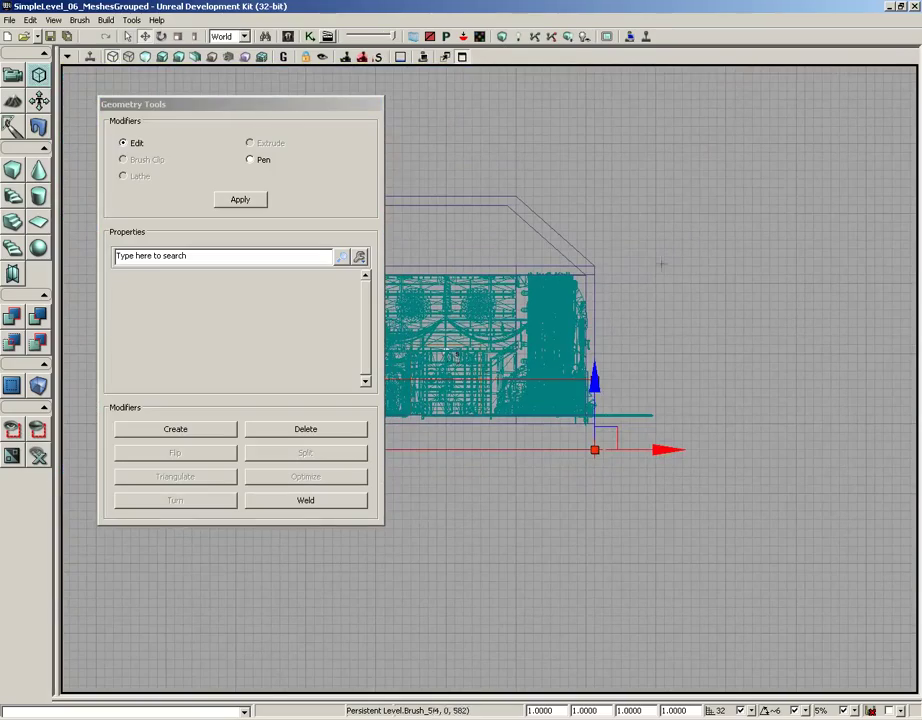
{"action": "left_click_drag", "start_coordinate": [271, 103], "coordinate": [788, 148]}
{"action": "right_click_drag", "start_coordinate": [442, 227], "coordinate": [371, 229]}
{"action": "scroll", "coordinate": [366, 240], "scroll_direction": "up", "scroll_amount": 2}
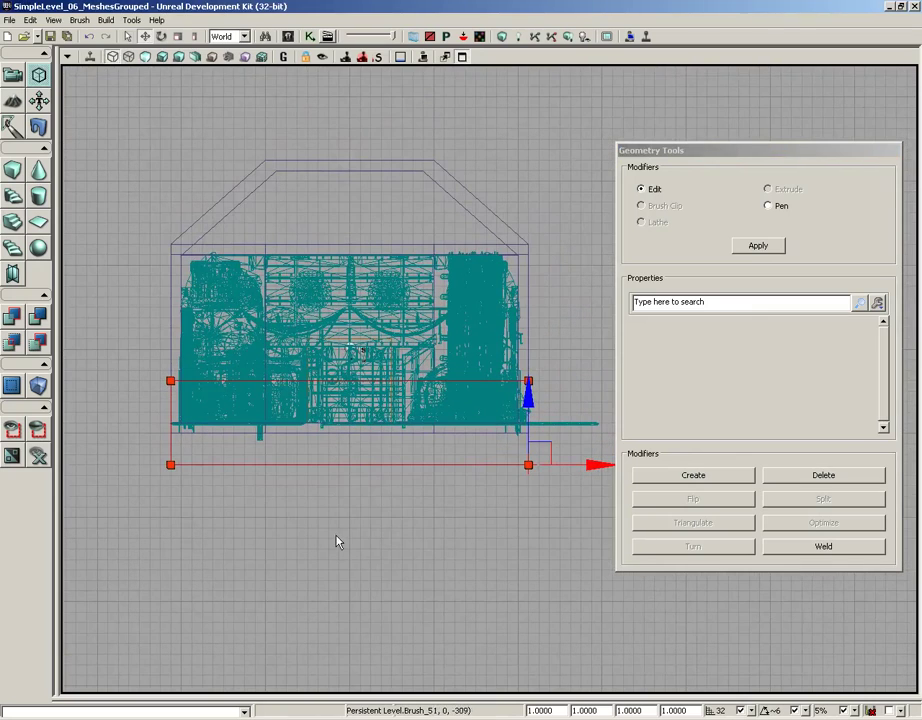
Deselect the brush vertices and cycle Game View on and off to redraw the builder brush outline in this view.
{"action": "left_click", "coordinate": [337, 502]}
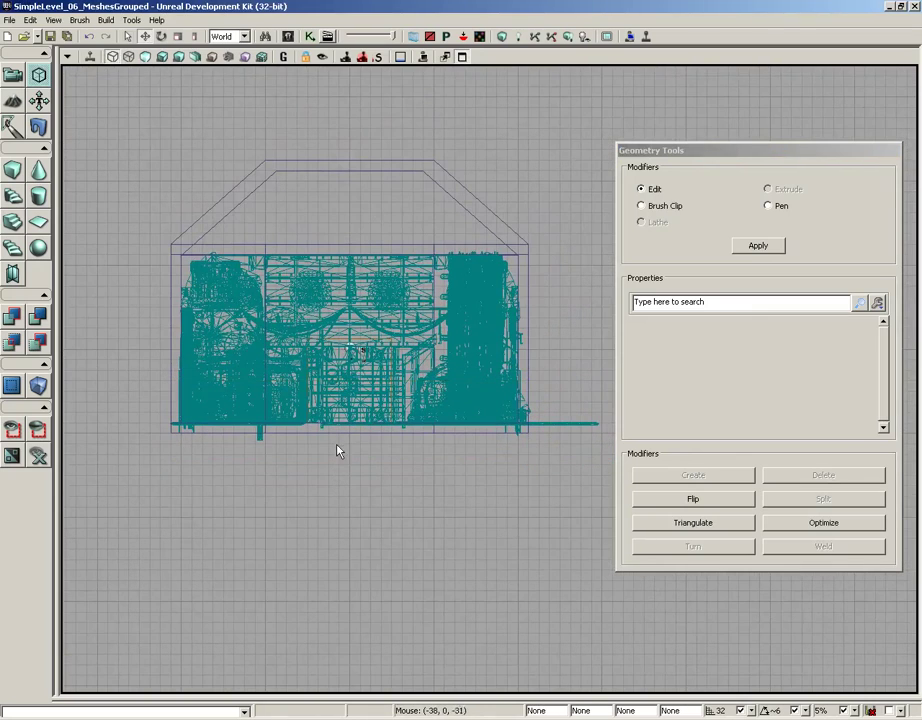
{"action": "left_click", "coordinate": [283, 57]}
{"action": "left_click", "coordinate": [283, 57]}
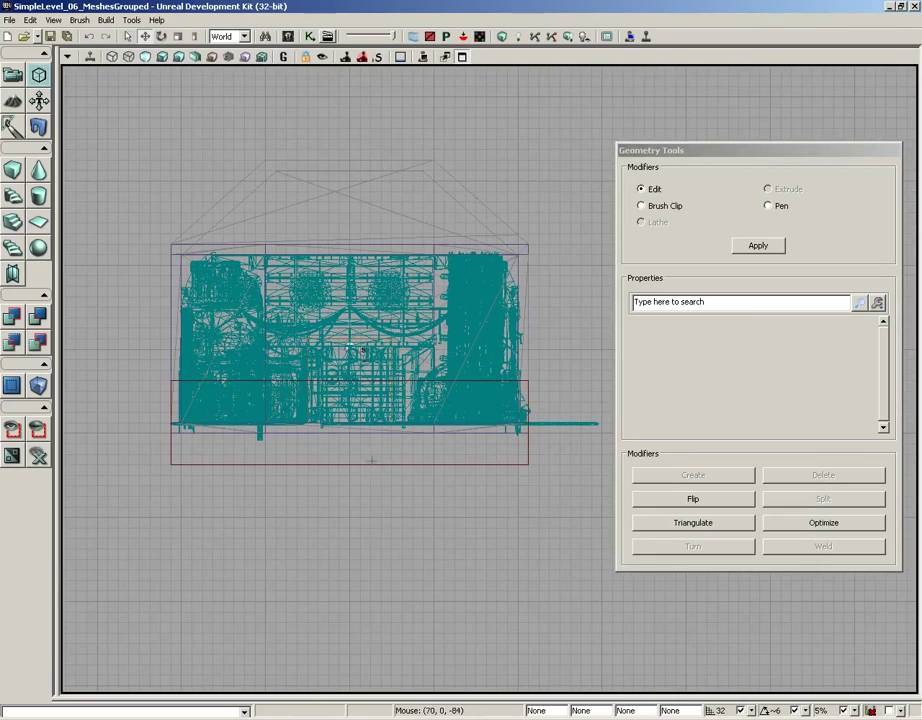
Raise the builder brush until its base meets the underside of the level, and extend its upper vertices to the roof's top.
{"action": "left_click", "coordinate": [363, 464]}
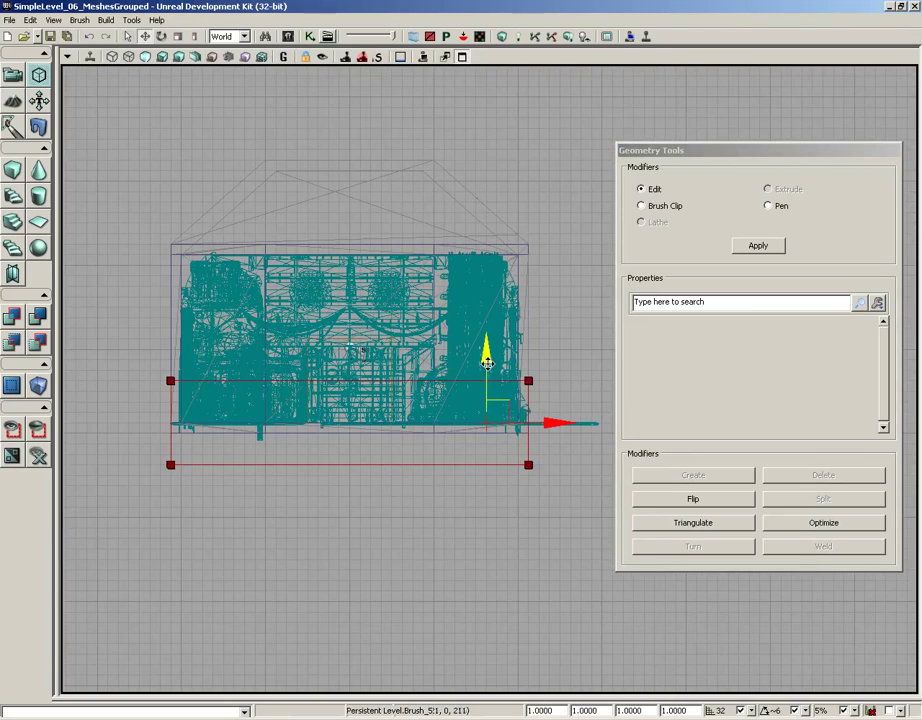
{"action": "left_click_drag", "start_coordinate": [488, 353], "coordinate": [489, 322]}
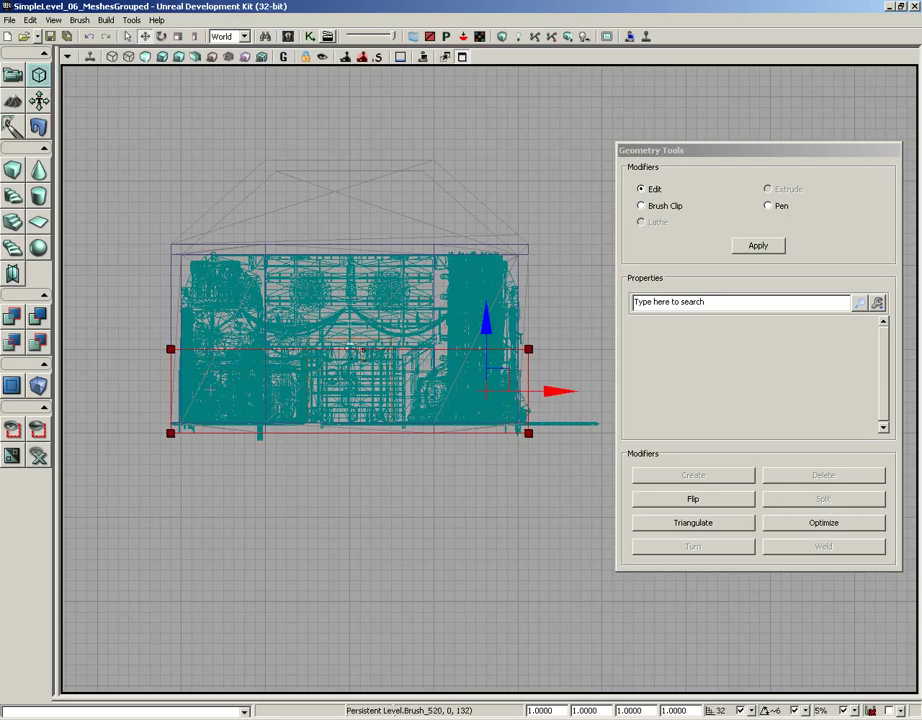
{"action": "mouse_move", "coordinate": [119, 322]}
{"action": "left_mouse_down", "text": "ctrl+alt"}
{"action": "mouse_move", "coordinate": [432, 344]}
{"action": "mouse_move", "coordinate": [674, 339]}
{"action": "mouse_move", "coordinate": [566, 372]}
{"action": "left_mouse_up", "text": "ctrl+alt"}
{"action": "mouse_move", "coordinate": [528, 273]}
{"action": "left_mouse_down"}
{"action": "mouse_move", "coordinate": [540, 67]}
{"action": "mouse_move", "coordinate": [539, 80]}
{"action": "left_mouse_up"}
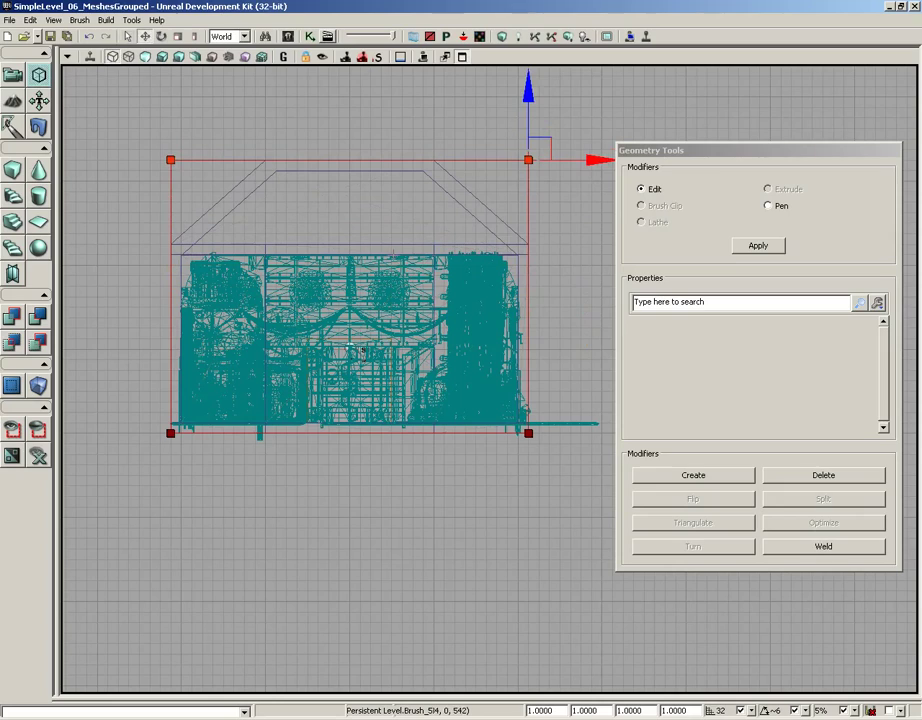
Leave Geometry mode, add a LightmassImportanceVolume from the builder brush and move the brush clear of the level.
{"action": "left_click", "coordinate": [13, 74]}
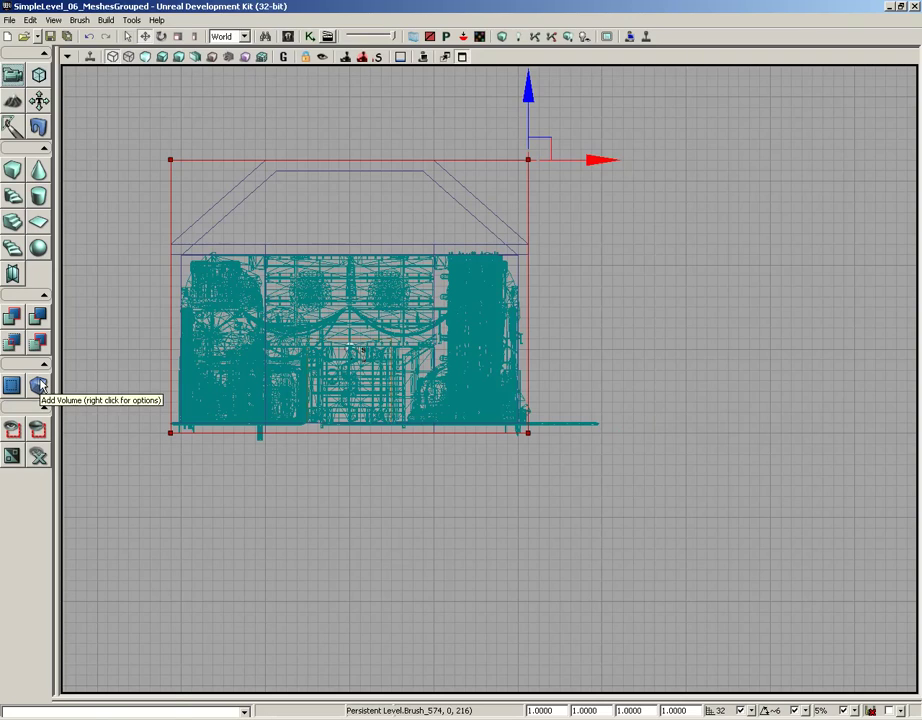
{"action": "right_click", "coordinate": [40, 385]}
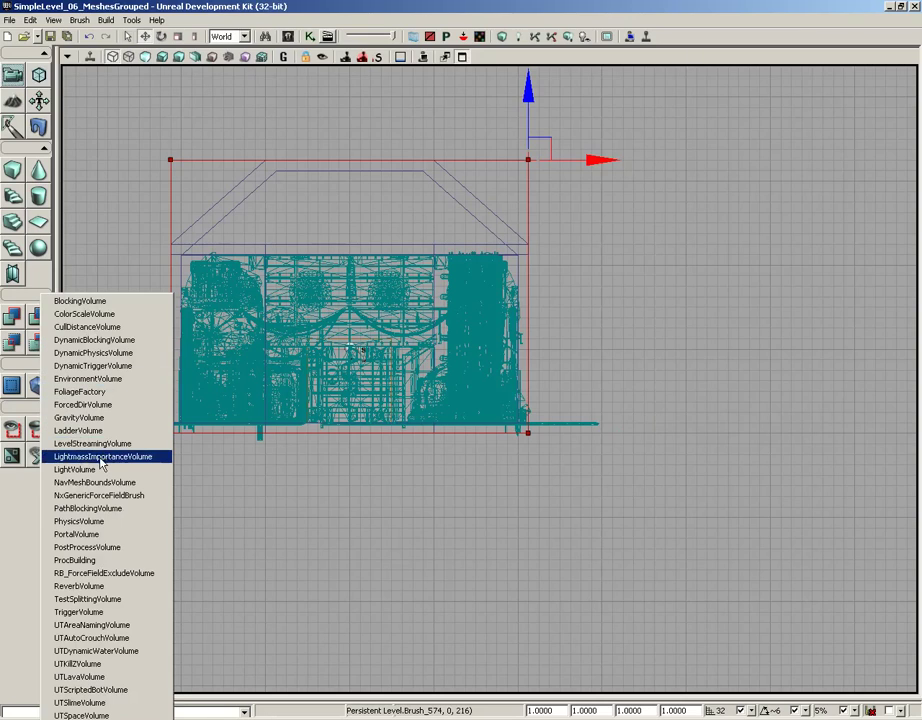
{"action": "left_click", "coordinate": [150, 457]}
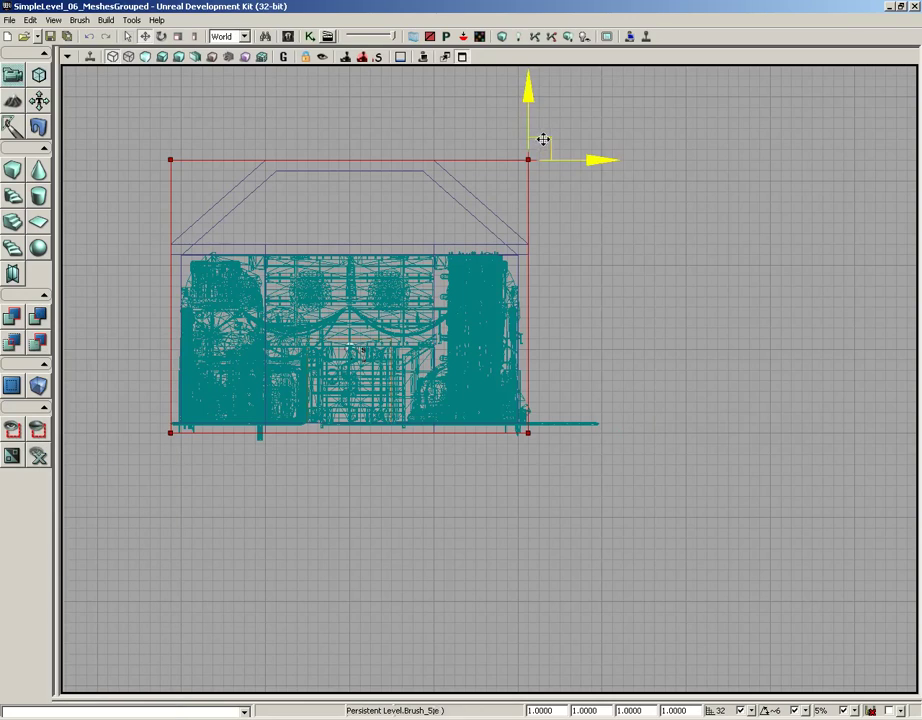
{"action": "mouse_move", "coordinate": [541, 140]}
{"action": "left_mouse_down"}
{"action": "mouse_move", "coordinate": [794, 362]}
{"action": "mouse_move", "coordinate": [887, 542]}
{"action": "left_mouse_up"}
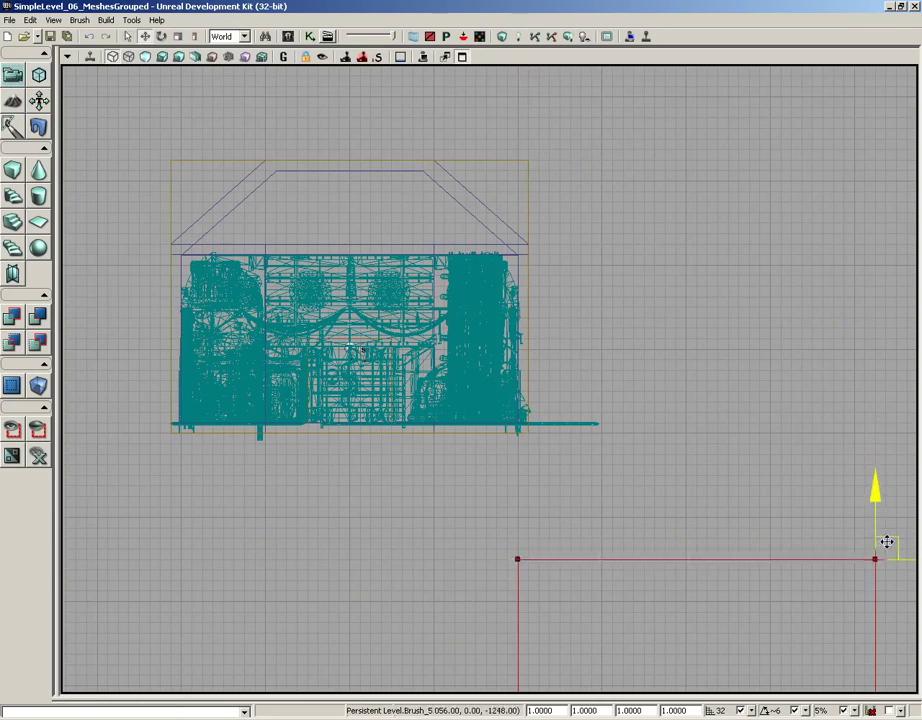
{"action": "left_click", "coordinate": [527, 178]}
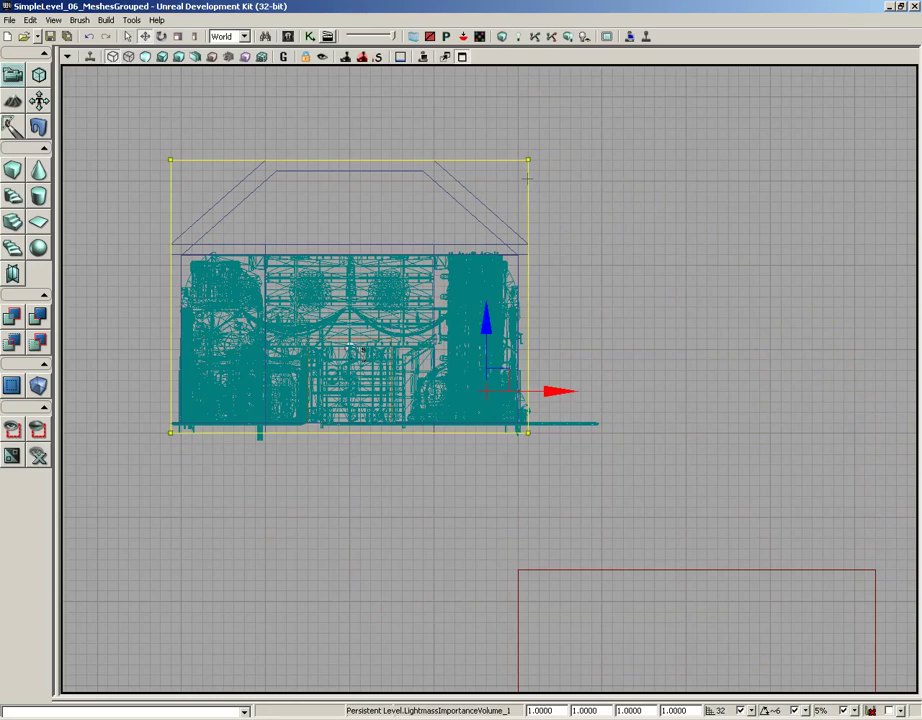
Maximize the perspective viewport inside the main room and build the level with lighting, using the Lightmass importance volume.
{"action": "left_click", "coordinate": [460, 58]}
{"action": "left_click_drag", "start_coordinate": [340, 576], "coordinate": [267, 480]}
{"action": "left_click_drag", "start_coordinate": [453, 457], "coordinate": [466, 288]}
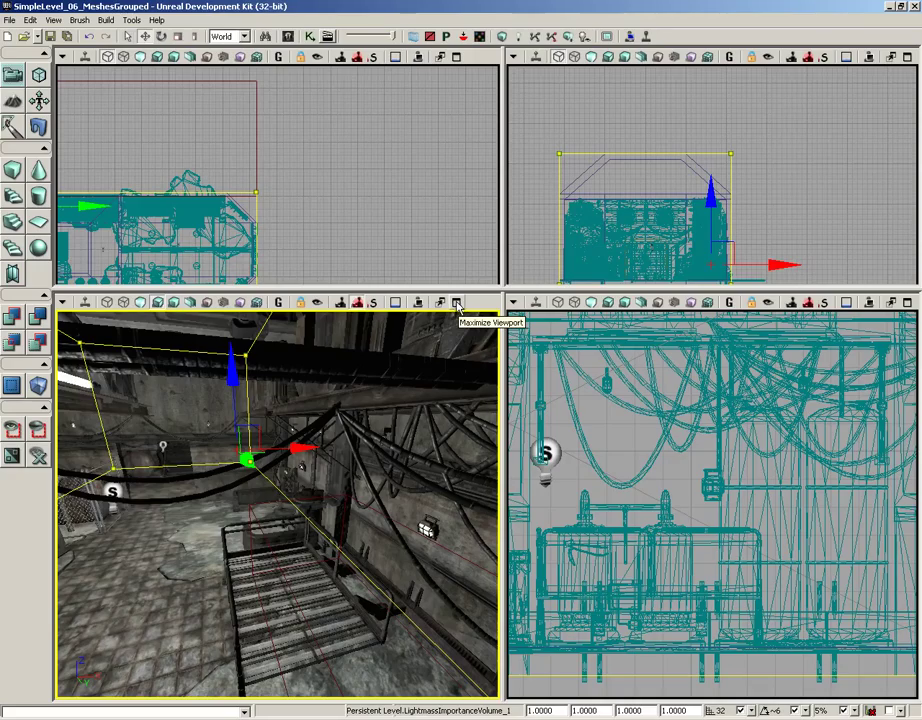
{"action": "left_click", "coordinate": [458, 304]}
{"action": "left_click_drag", "start_coordinate": [484, 317], "coordinate": [470, 362]}
{"action": "right_click_drag", "start_coordinate": [470, 362], "coordinate": [488, 274]}
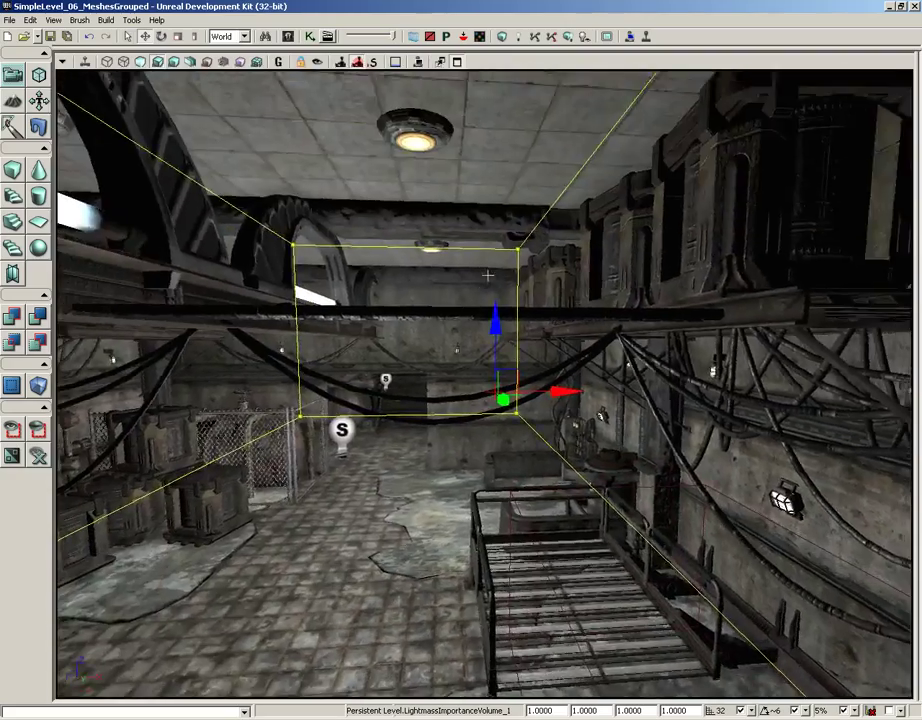
{"action": "middle_click_drag", "start_coordinate": [488, 274], "coordinate": [369, 305]}
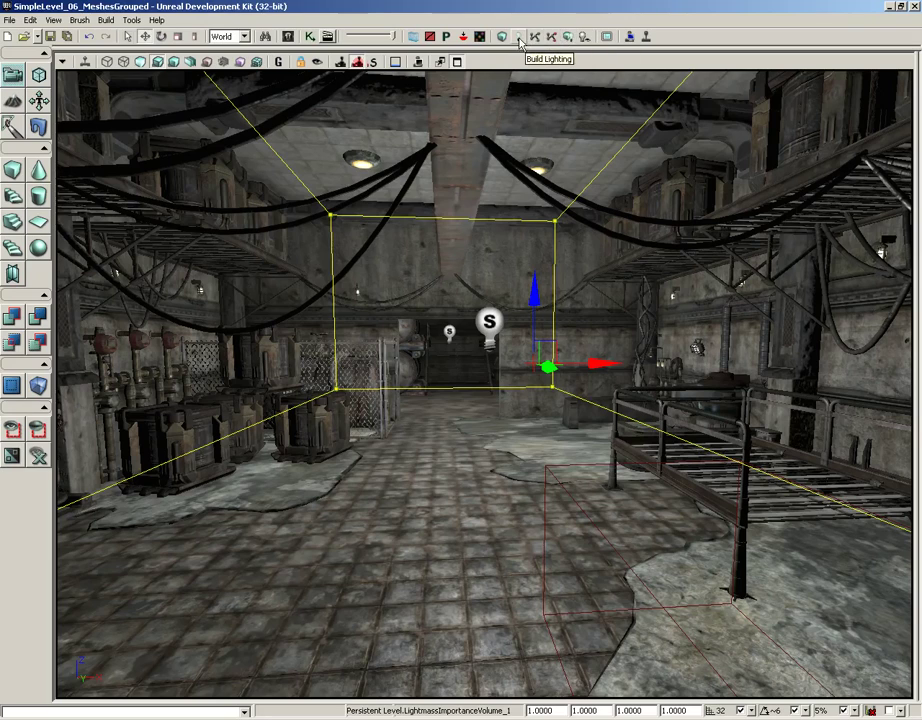
{"action": "left_click", "coordinate": [570, 40]}
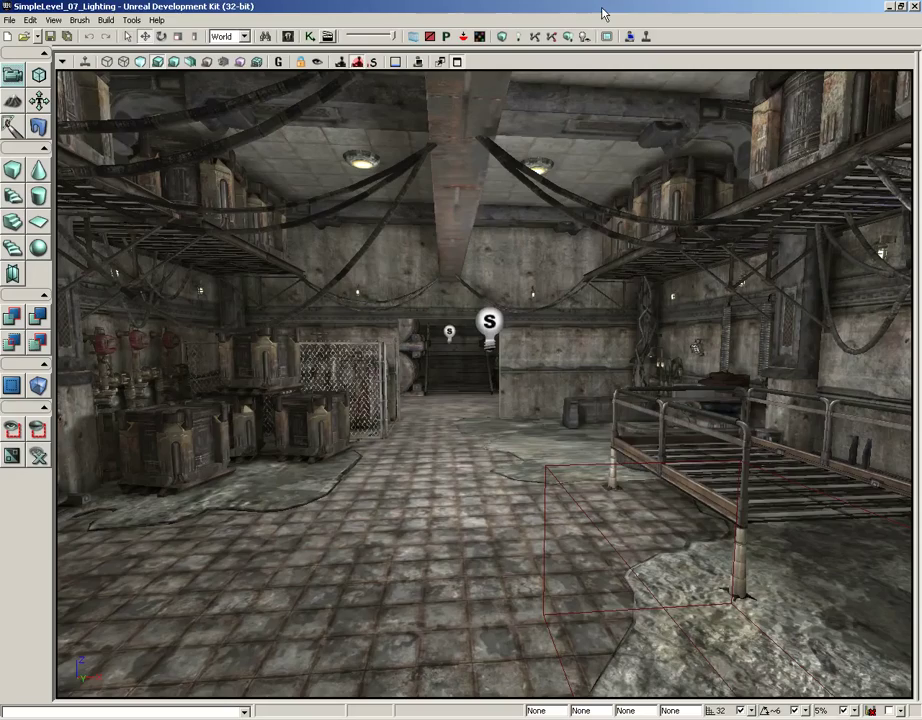
Examine the built lighting on the main room's crates and tanks and throughout the back room with the stairs.
{"action": "right_click_drag", "start_coordinate": [489, 430], "coordinate": [333, 444]}
{"action": "left_click_drag", "start_coordinate": [489, 430], "coordinate": [496, 104]}
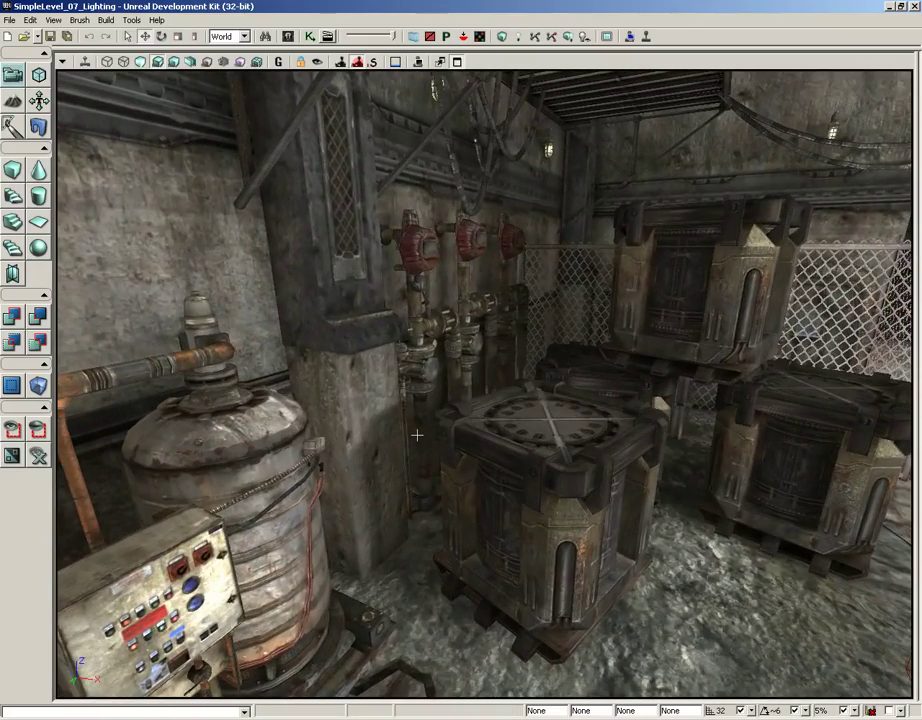
{"action": "left_click_drag", "start_coordinate": [420, 473], "coordinate": [481, 469]}
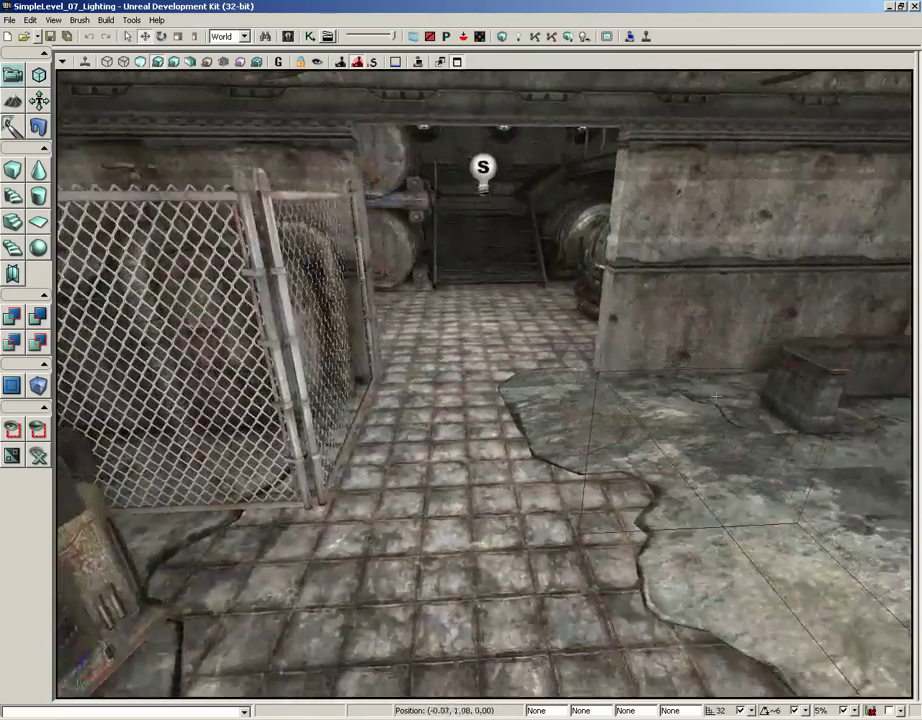
{"action": "left_click_drag", "start_coordinate": [716, 396], "coordinate": [716, 350]}
{"action": "left_click_drag", "start_coordinate": [709, 165], "coordinate": [690, 154]}
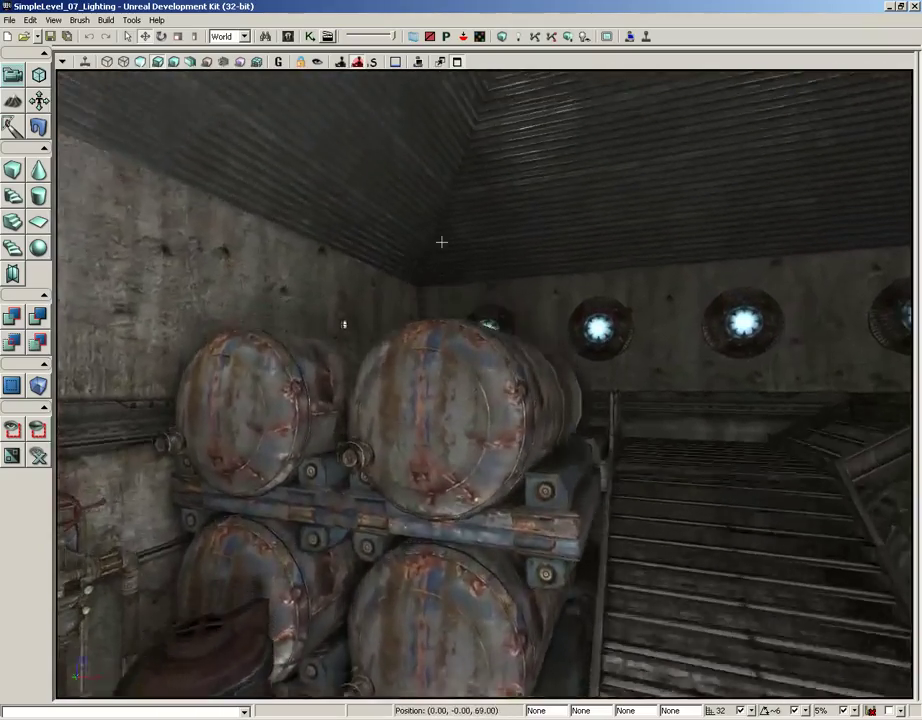
{"action": "right_click_drag", "start_coordinate": [442, 242], "coordinate": [530, 482]}
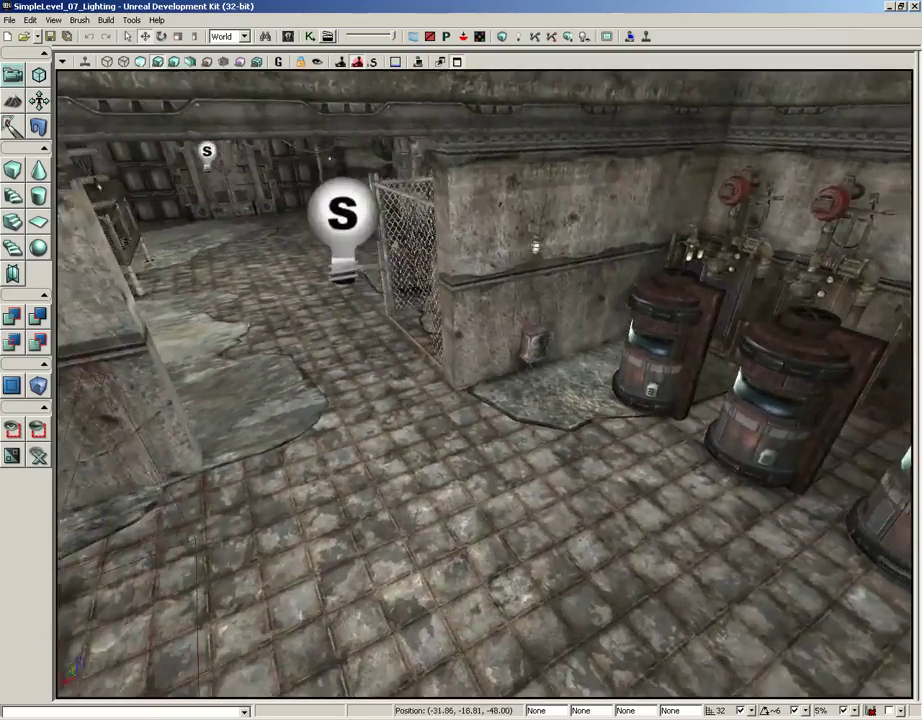
{"action": "right_click_drag", "start_coordinate": [484, 383], "coordinate": [366, 180]}
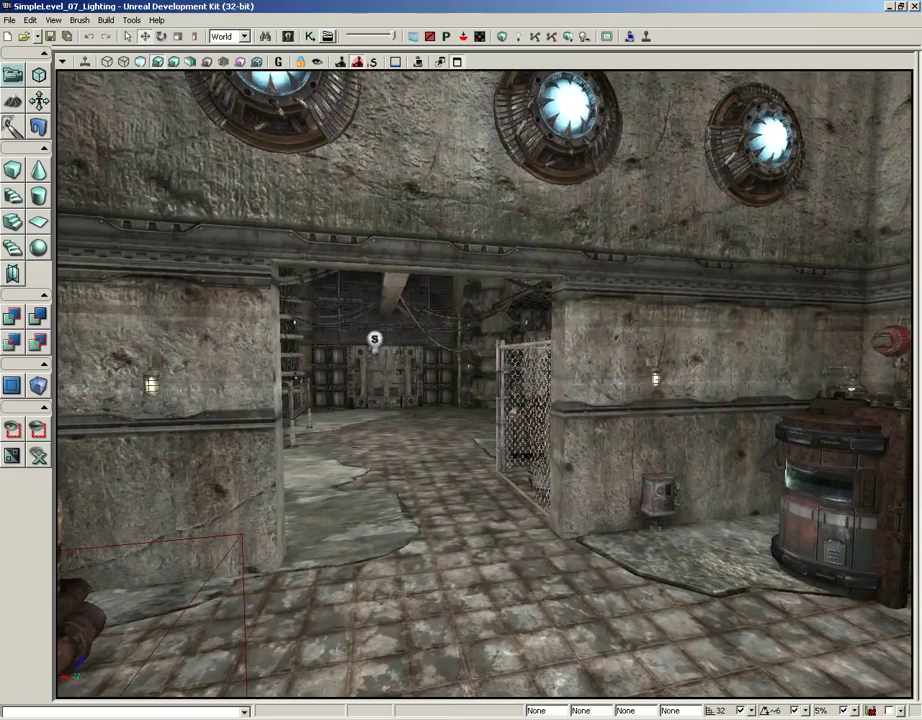
Select the point light in the main room and raise it along Z.
{"action": "left_click_drag", "start_coordinate": [635, 539], "coordinate": [300, 420]}
{"action": "left_click", "coordinate": [494, 305]}
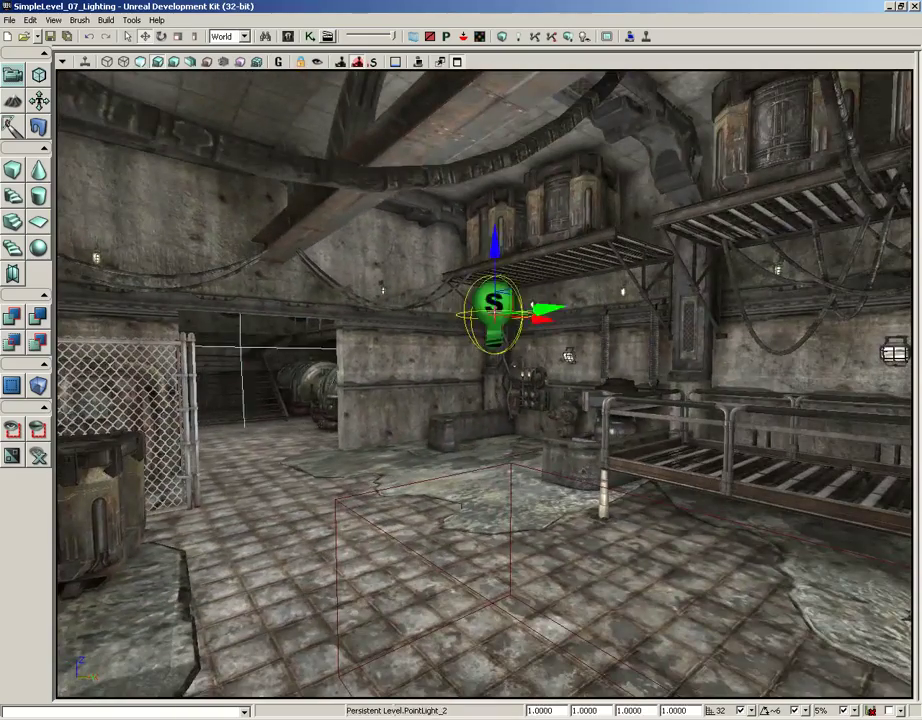
{"action": "left_click_drag", "start_coordinate": [500, 248], "coordinate": [500, 218]}
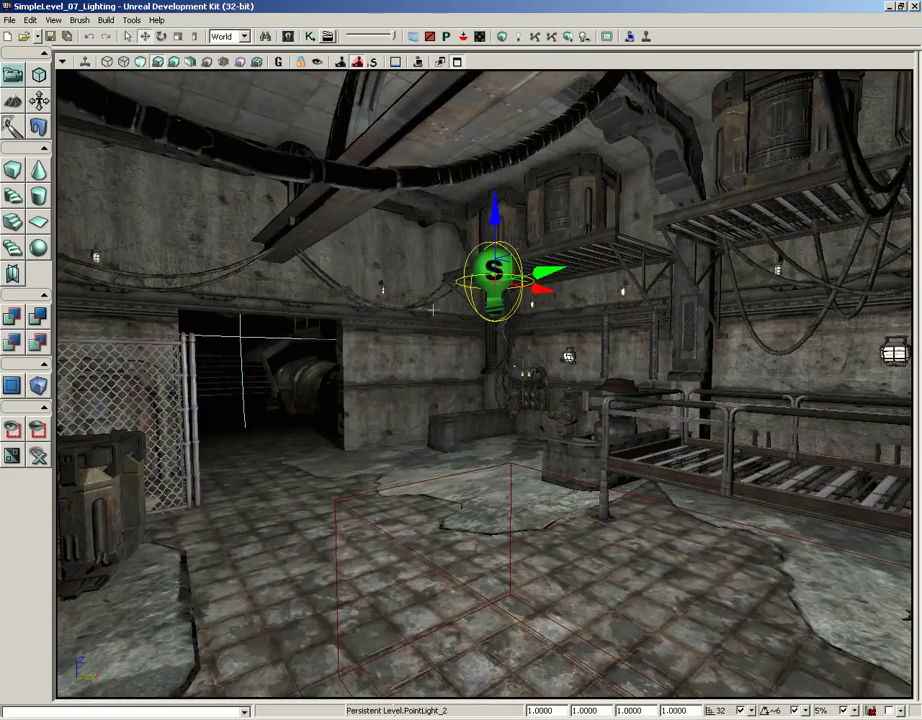
Restore the four-viewport layout, enlarge the upper viewports and frame the whole level with the light's radius in the top view.
{"action": "left_click_drag", "start_coordinate": [344, 381], "coordinate": [480, 60]}
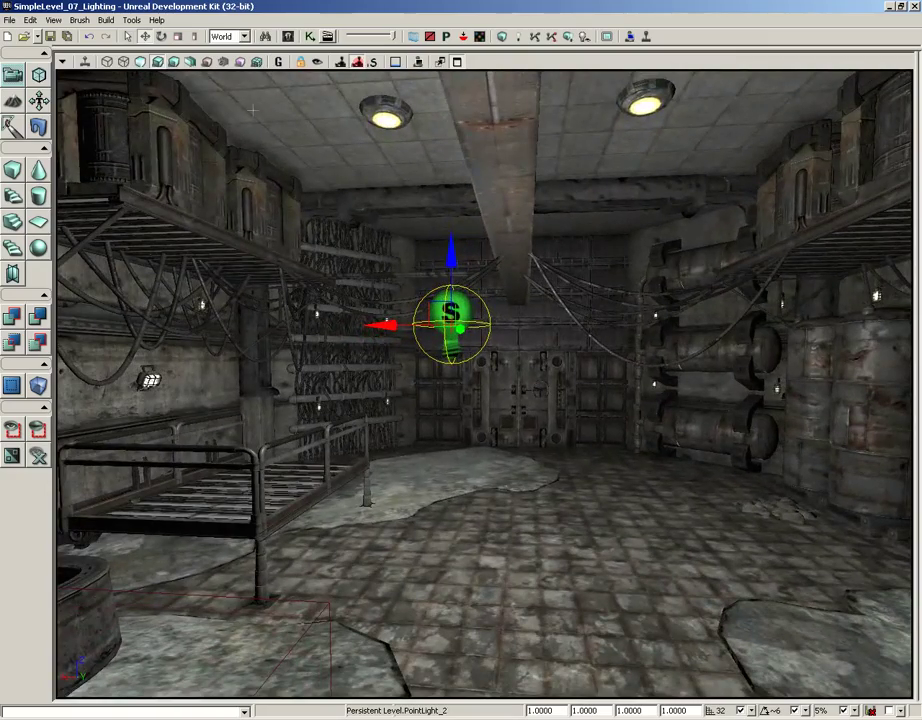
{"action": "left_click", "coordinate": [457, 61]}
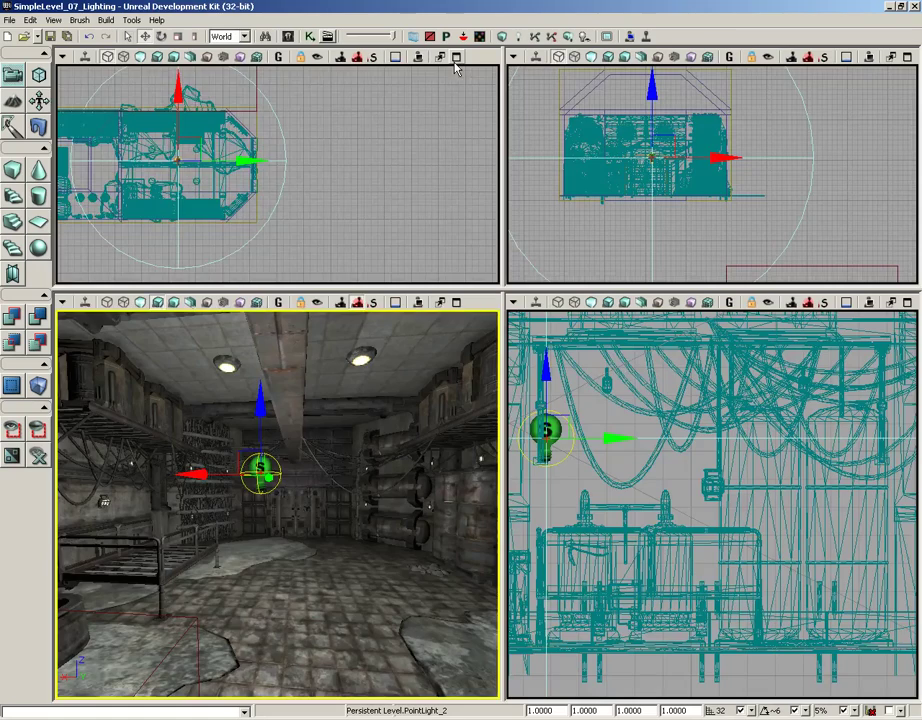
{"action": "left_click_drag", "start_coordinate": [393, 289], "coordinate": [391, 424]}
{"action": "left_click_drag", "start_coordinate": [380, 315], "coordinate": [480, 313]}
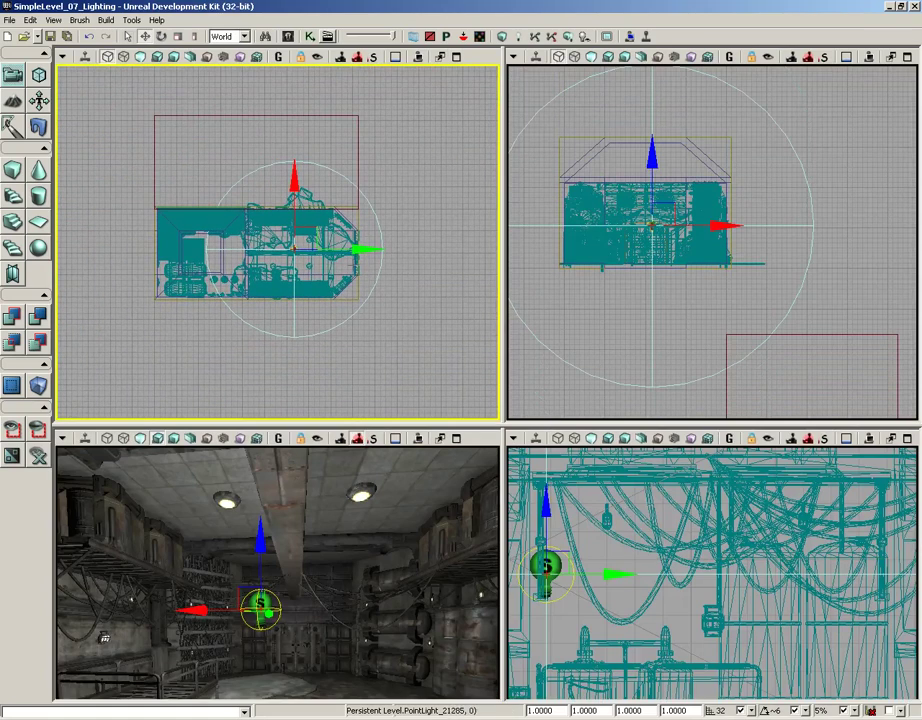
{"action": "left_click_drag", "start_coordinate": [417, 315], "coordinate": [437, 310]}
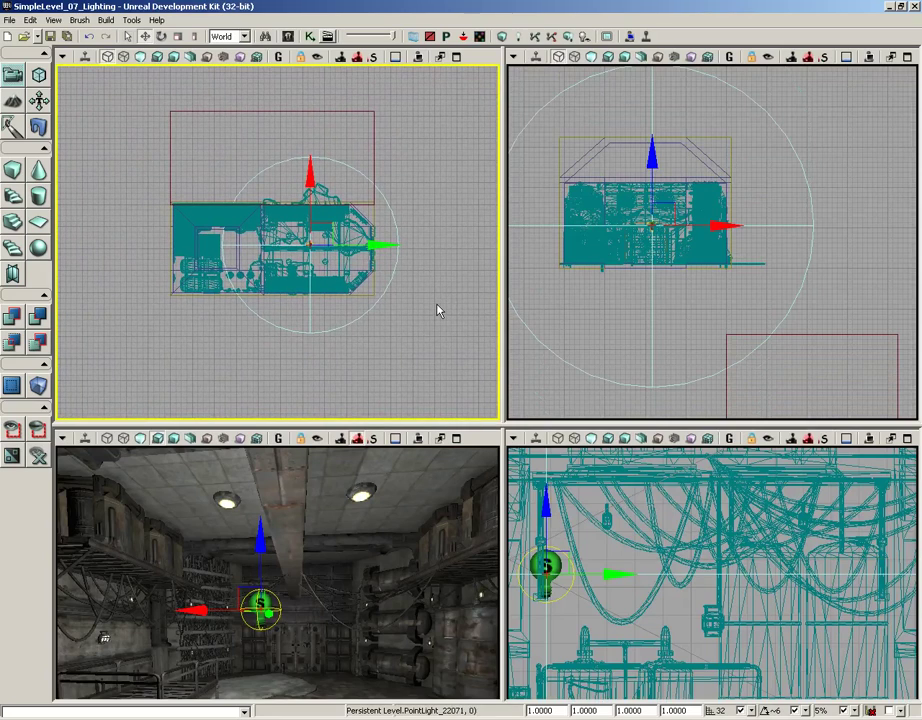
Set the selected point light's Radius to 1600 in its PointLightComponent properties.
{"action": "key", "text": "F4"}
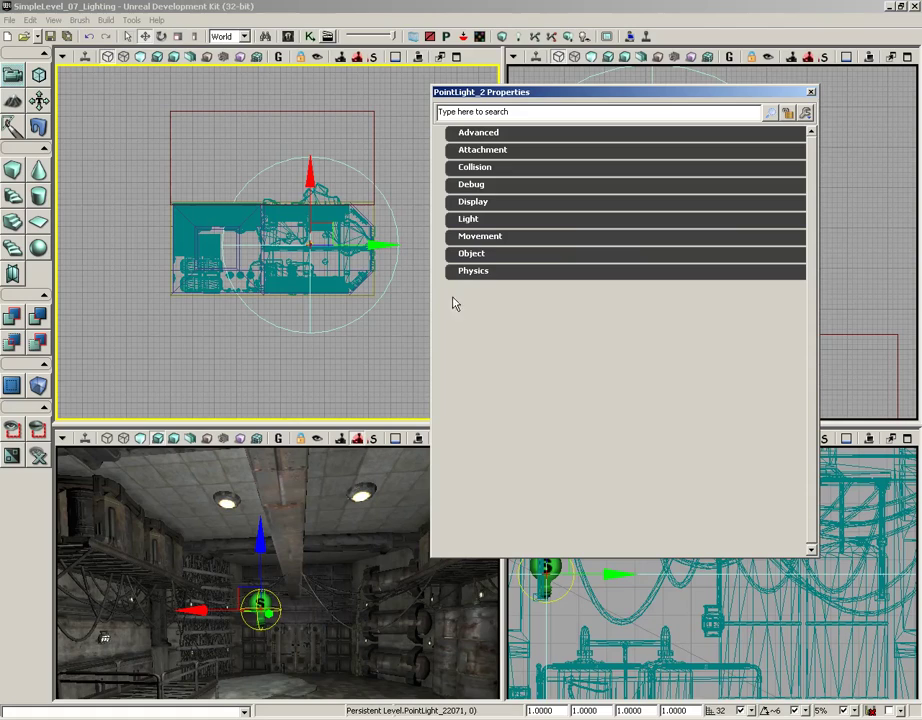
{"action": "left_click", "coordinate": [487, 220]}
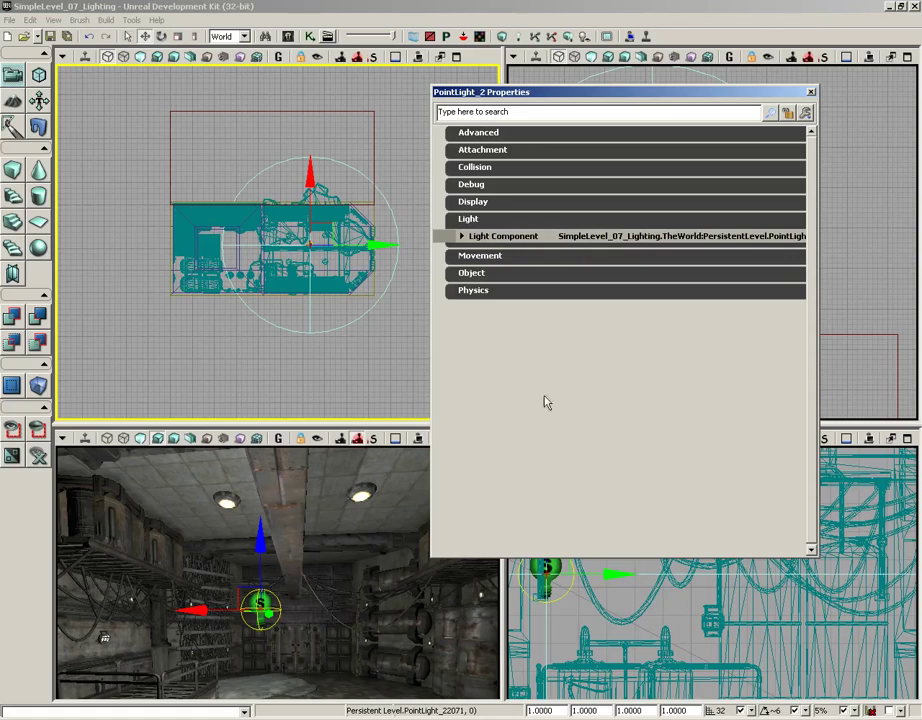
{"action": "left_click", "coordinate": [487, 238]}
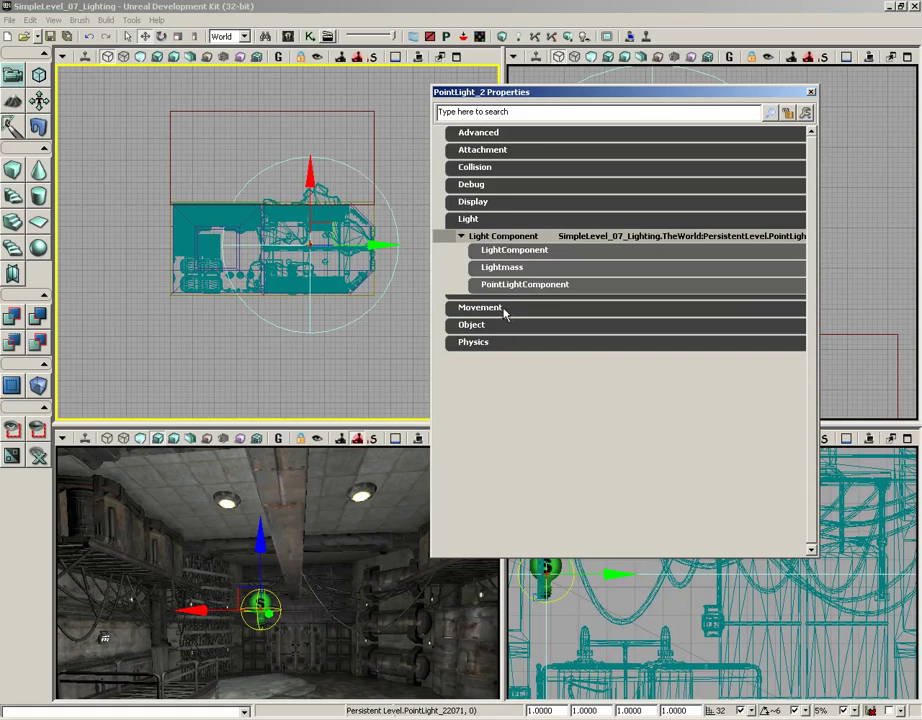
{"action": "left_click", "coordinate": [505, 287]}
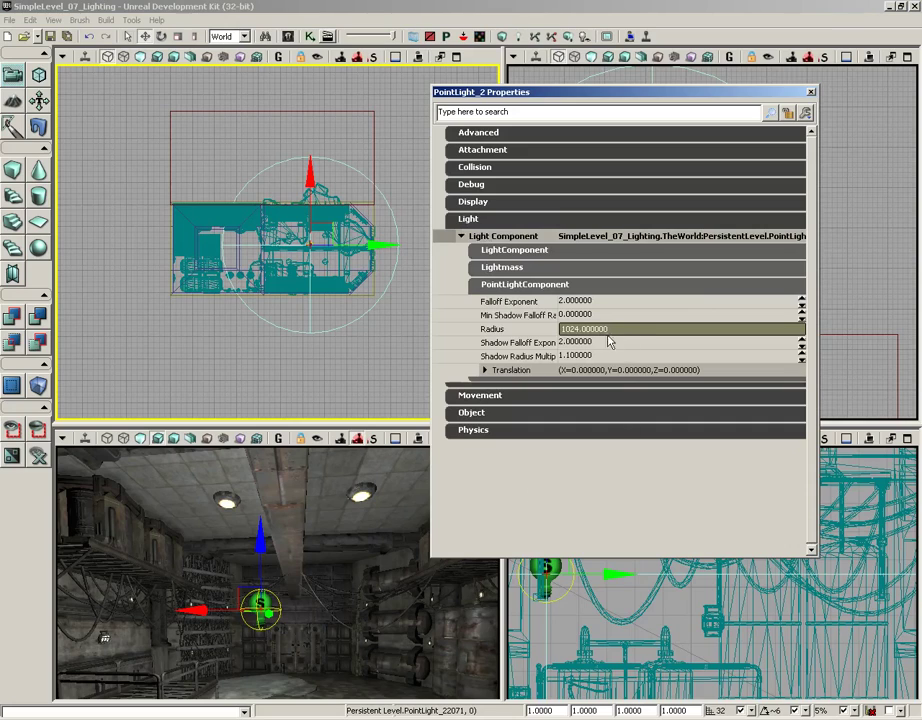
{"action": "left_click", "coordinate": [592, 329]}
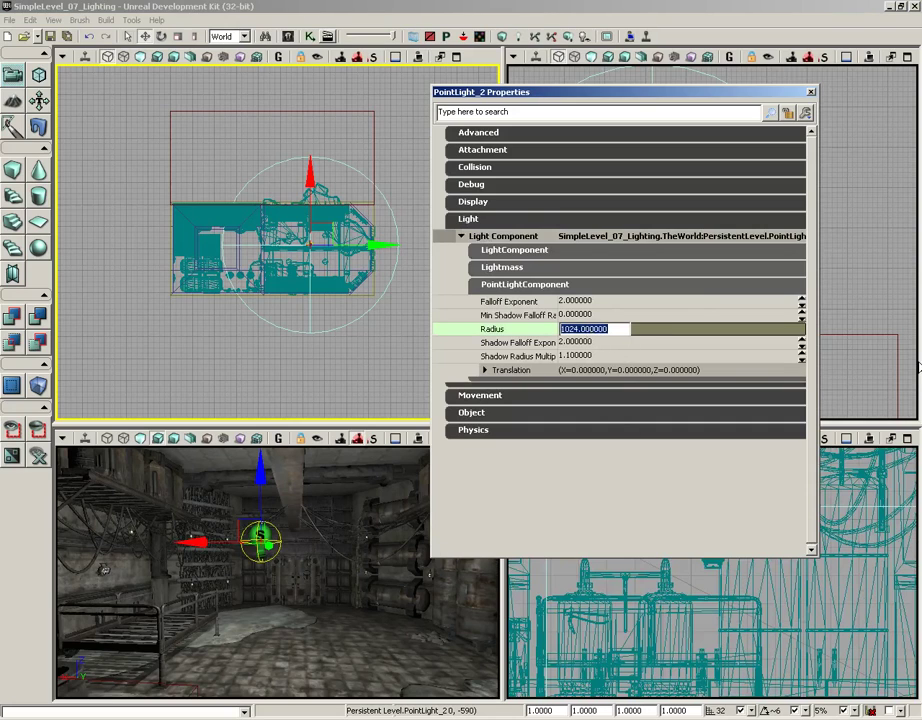
{"action": "type", "text": "1600"}
{"action": "key", "text": "Return"}
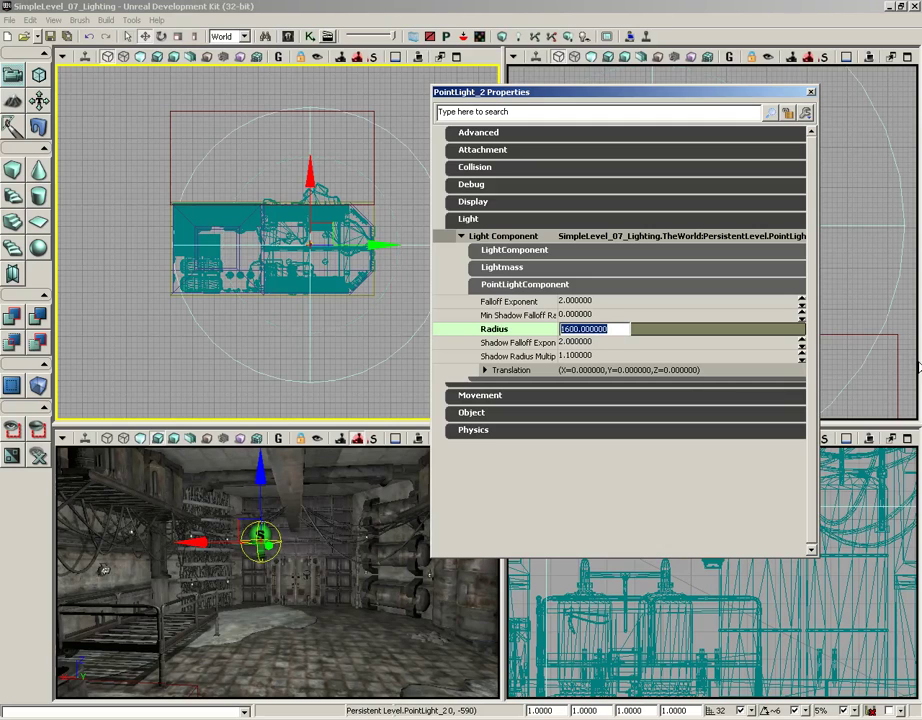
Move the point light along Y toward the level's centre in the top view, and close its properties.
{"action": "left_click_drag", "start_coordinate": [160, 356], "coordinate": [119, 342]}
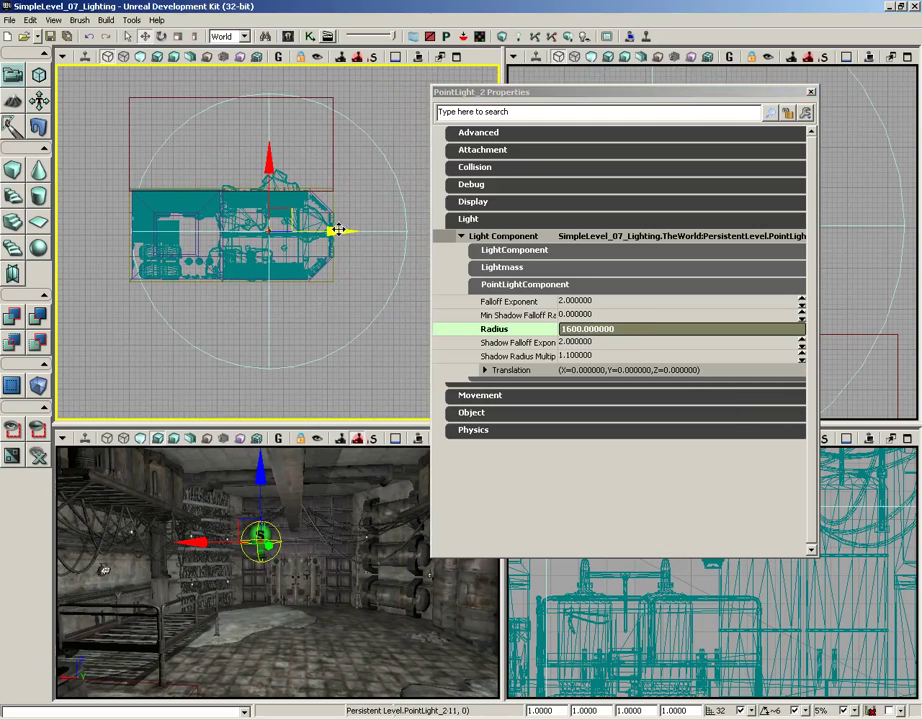
{"action": "left_click_drag", "start_coordinate": [339, 230], "coordinate": [325, 228]}
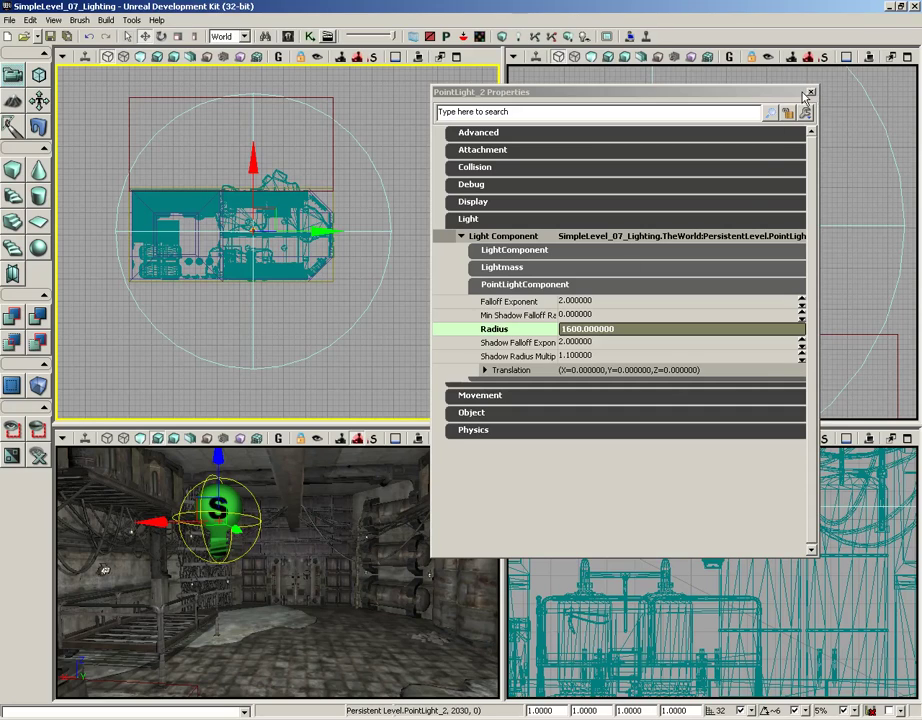
{"action": "left_click", "coordinate": [809, 93]}
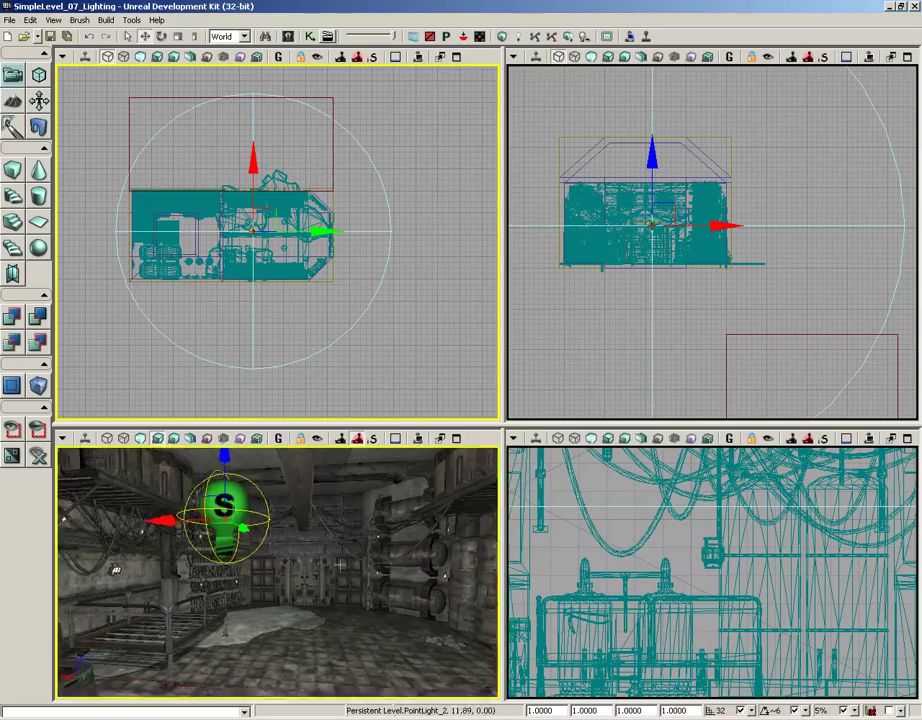
Maximize the perspective viewport facing the back-room doorway and rebuild the level's lighting for the enlarged point light.
{"action": "left_click_drag", "start_coordinate": [332, 558], "coordinate": [96, 698]}
{"action": "left_click", "coordinate": [456, 438]}
{"action": "right_click_drag", "start_coordinate": [453, 445], "coordinate": [423, 422]}
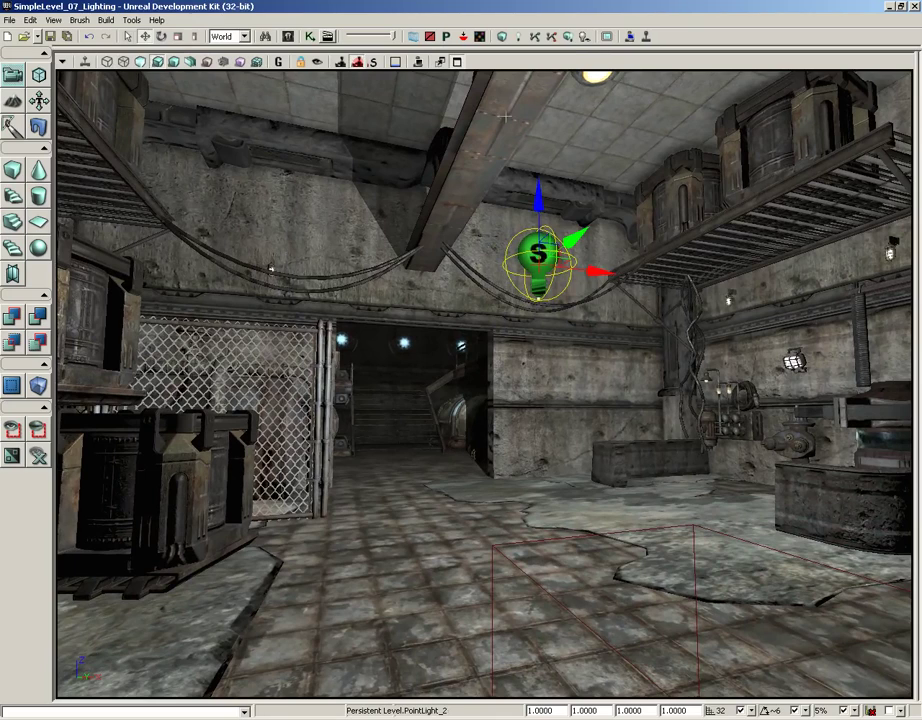
{"action": "left_click", "coordinate": [569, 37]}
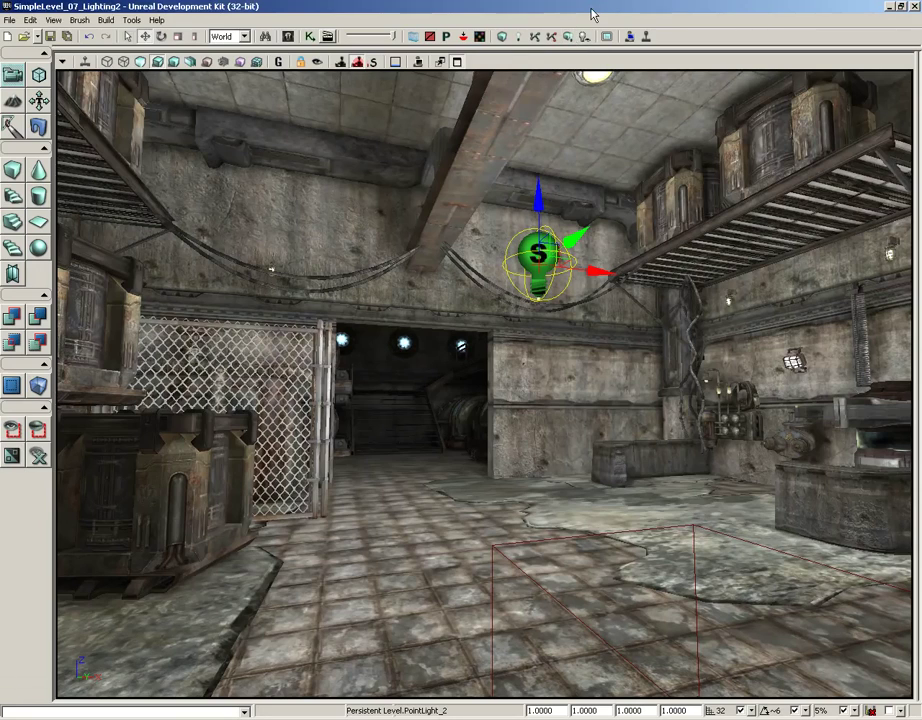
Examine the rebuilt lighting in the main room and back room, checking how far the single point light reaches.
{"action": "right_click_drag", "start_coordinate": [600, 416], "coordinate": [700, 405]}
{"action": "left_click_drag", "start_coordinate": [699, 405], "coordinate": [498, 71]}
{"action": "right_click_drag", "start_coordinate": [525, 425], "coordinate": [540, 310]}
{"action": "left_click_drag", "start_coordinate": [525, 413], "coordinate": [115, 190]}
{"action": "right_click_drag", "start_coordinate": [115, 190], "coordinate": [58, 193]}
{"action": "left_click_drag", "start_coordinate": [525, 413], "coordinate": [487, 500]}
{"action": "right_click_drag", "start_coordinate": [527, 415], "coordinate": [527, 493]}
{"action": "left_click_drag", "start_coordinate": [386, 470], "coordinate": [483, 541]}
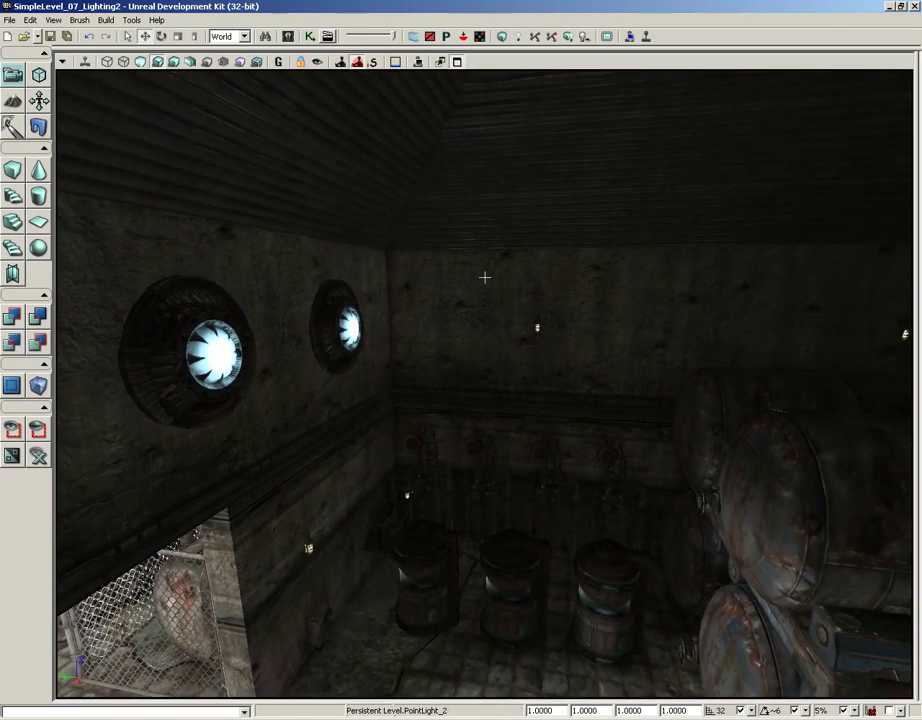
{"action": "right_click_drag", "start_coordinate": [415, 427], "coordinate": [459, 346]}
{"action": "mouse_move", "coordinate": [445, 455]}
{"action": "left_mouse_down"}
{"action": "mouse_move", "coordinate": [620, 249]}
{"action": "mouse_move", "coordinate": [654, 267]}
{"action": "mouse_move", "coordinate": [597, 263]}
{"action": "mouse_move", "coordinate": [597, 187]}
{"action": "mouse_move", "coordinate": [447, 510]}
{"action": "mouse_move", "coordinate": [454, 442]}
{"action": "left_mouse_up"}
{"action": "mouse_move", "coordinate": [455, 390]}
{"action": "left_mouse_down"}
{"action": "mouse_move", "coordinate": [455, 305]}
{"action": "mouse_move", "coordinate": [455, 452]}
{"action": "mouse_move", "coordinate": [494, 385]}
{"action": "mouse_move", "coordinate": [453, 432]}
{"action": "mouse_move", "coordinate": [453, 352]}
{"action": "mouse_move", "coordinate": [535, 148]}
{"action": "mouse_move", "coordinate": [512, 158]}
{"action": "mouse_move", "coordinate": [500, 214]}
{"action": "mouse_move", "coordinate": [476, 250]}
{"action": "mouse_move", "coordinate": [486, 220]}
{"action": "mouse_move", "coordinate": [490, 252]}
{"action": "mouse_move", "coordinate": [495, 218]}
{"action": "left_mouse_up"}
{"action": "left_click_drag", "start_coordinate": [525, 478], "coordinate": [158, 232]}
{"action": "left_click_drag", "start_coordinate": [336, 208], "coordinate": [316, 209]}
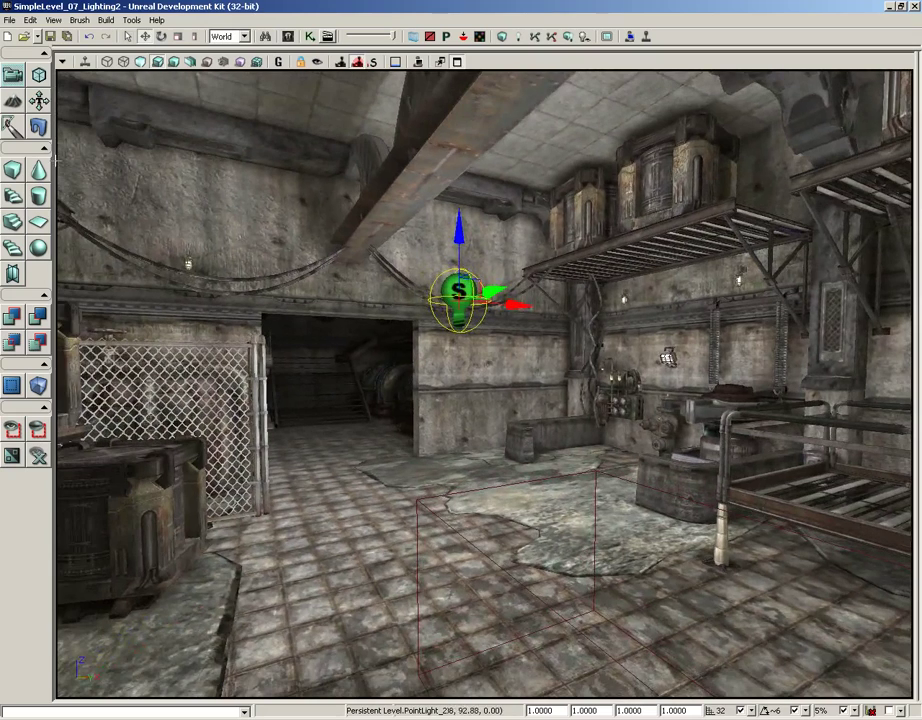